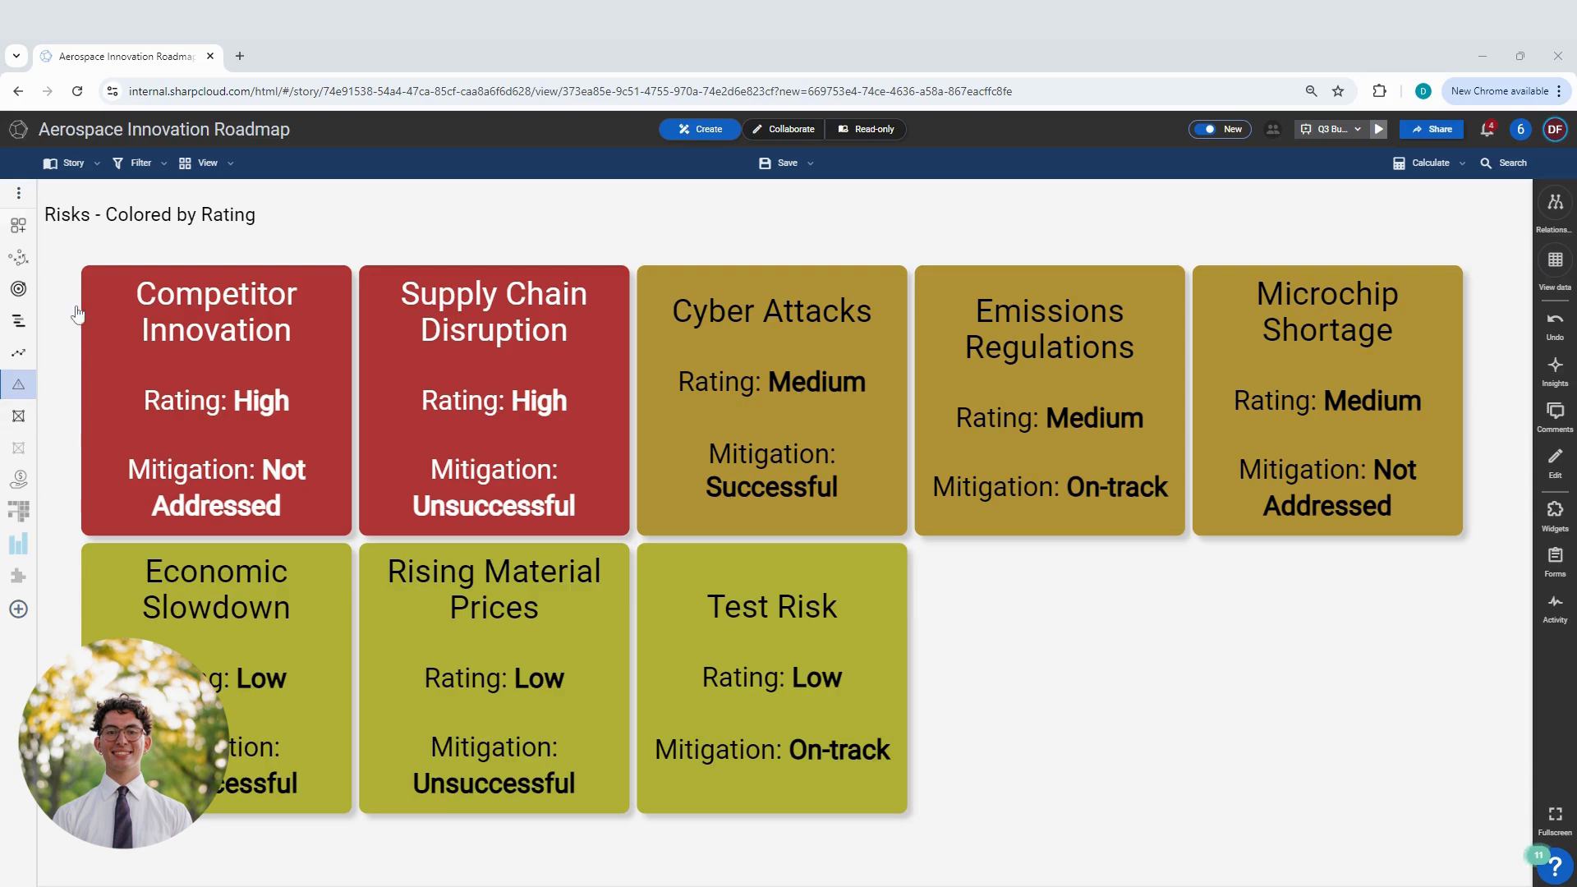
Create a new form in the story's form manager and name it Risk Form
{"action": "left_click", "coordinate": [99, 163]}
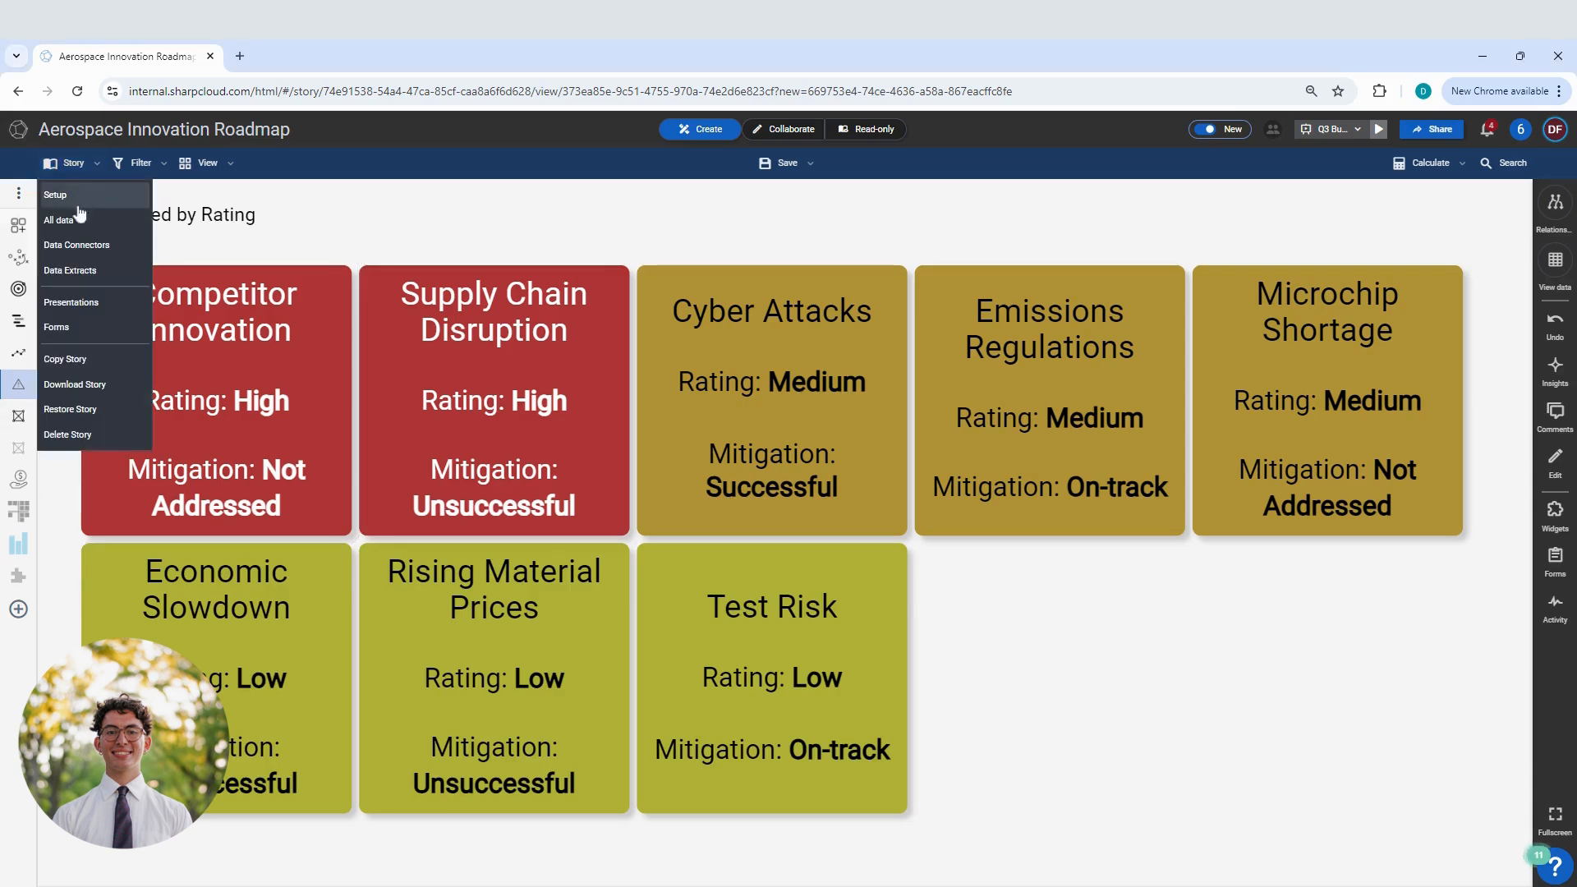
{"action": "left_click", "coordinate": [75, 330]}
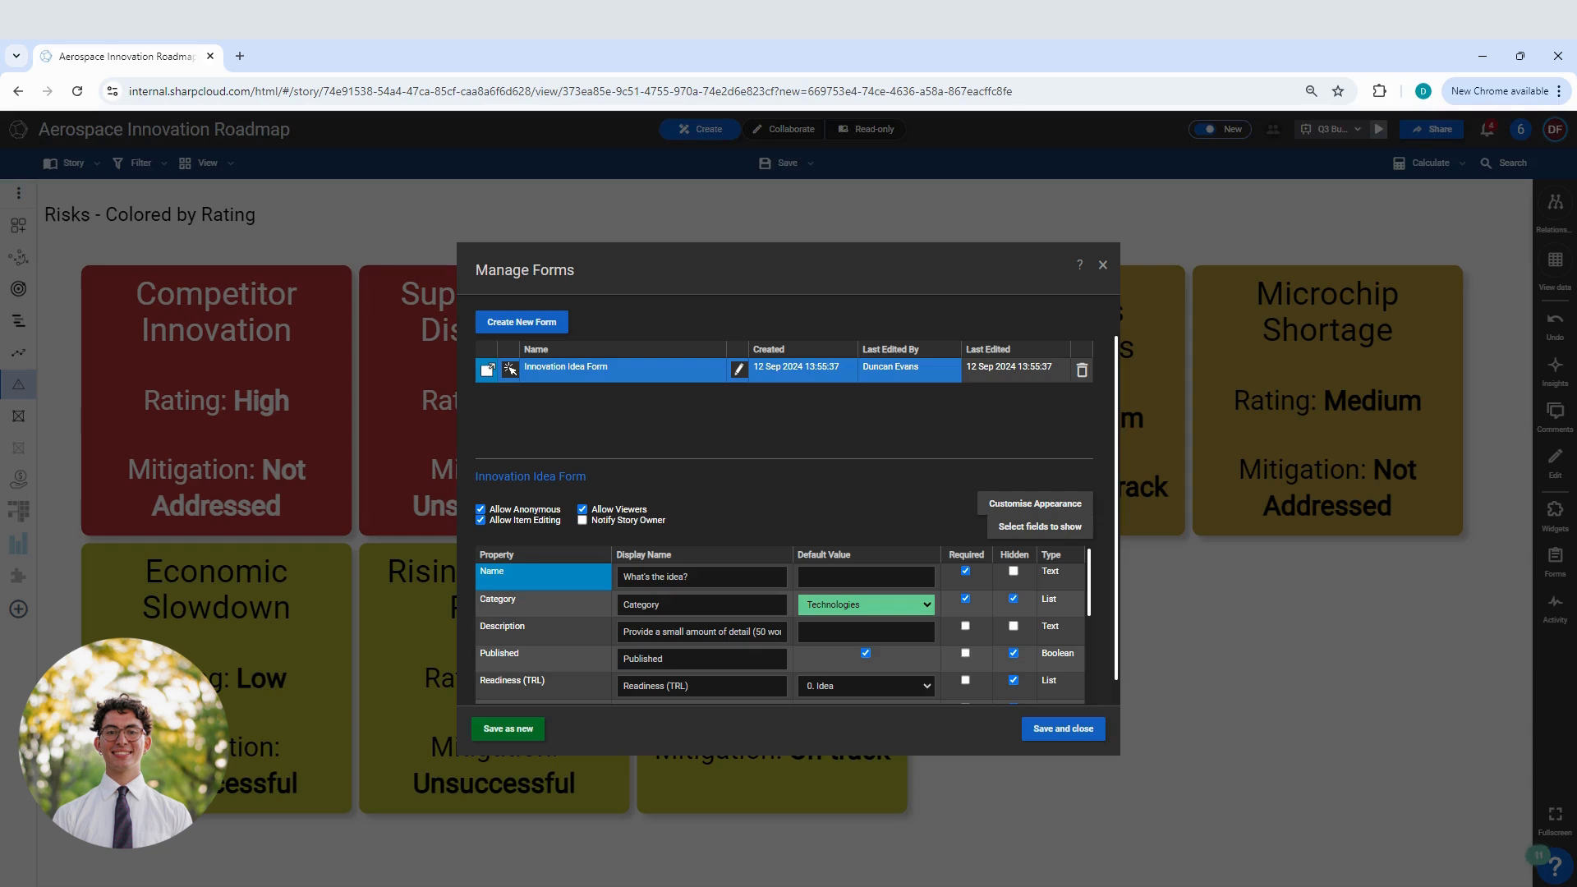
{"action": "left_click", "coordinate": [511, 327]}
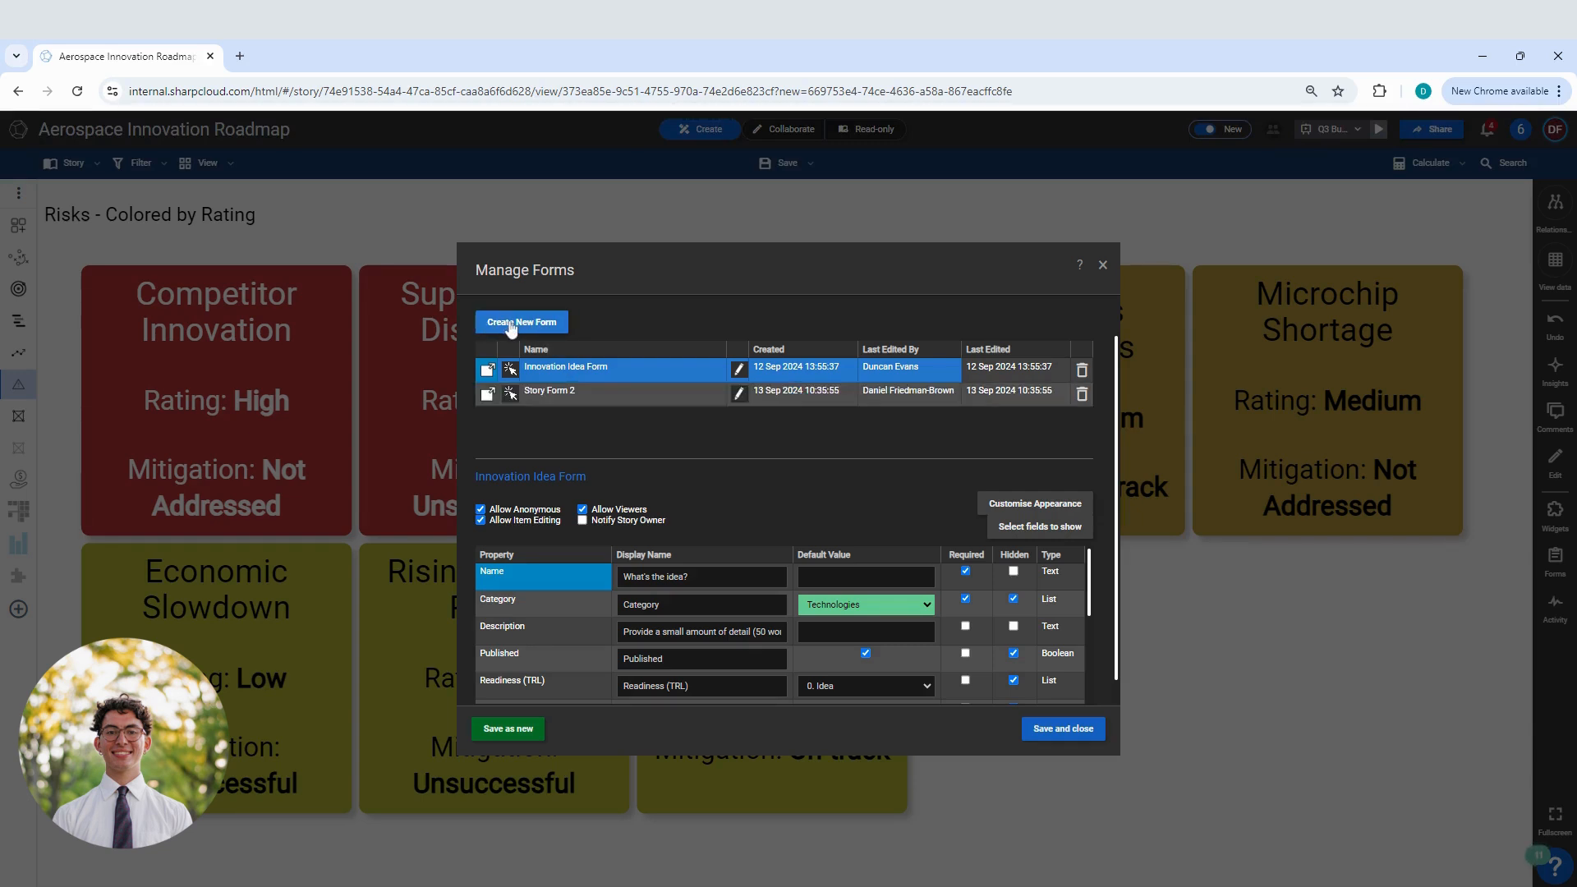
{"action": "left_click", "coordinate": [568, 397]}
{"action": "left_click", "coordinate": [569, 398]}
{"action": "type", "text": "Risk Form"}
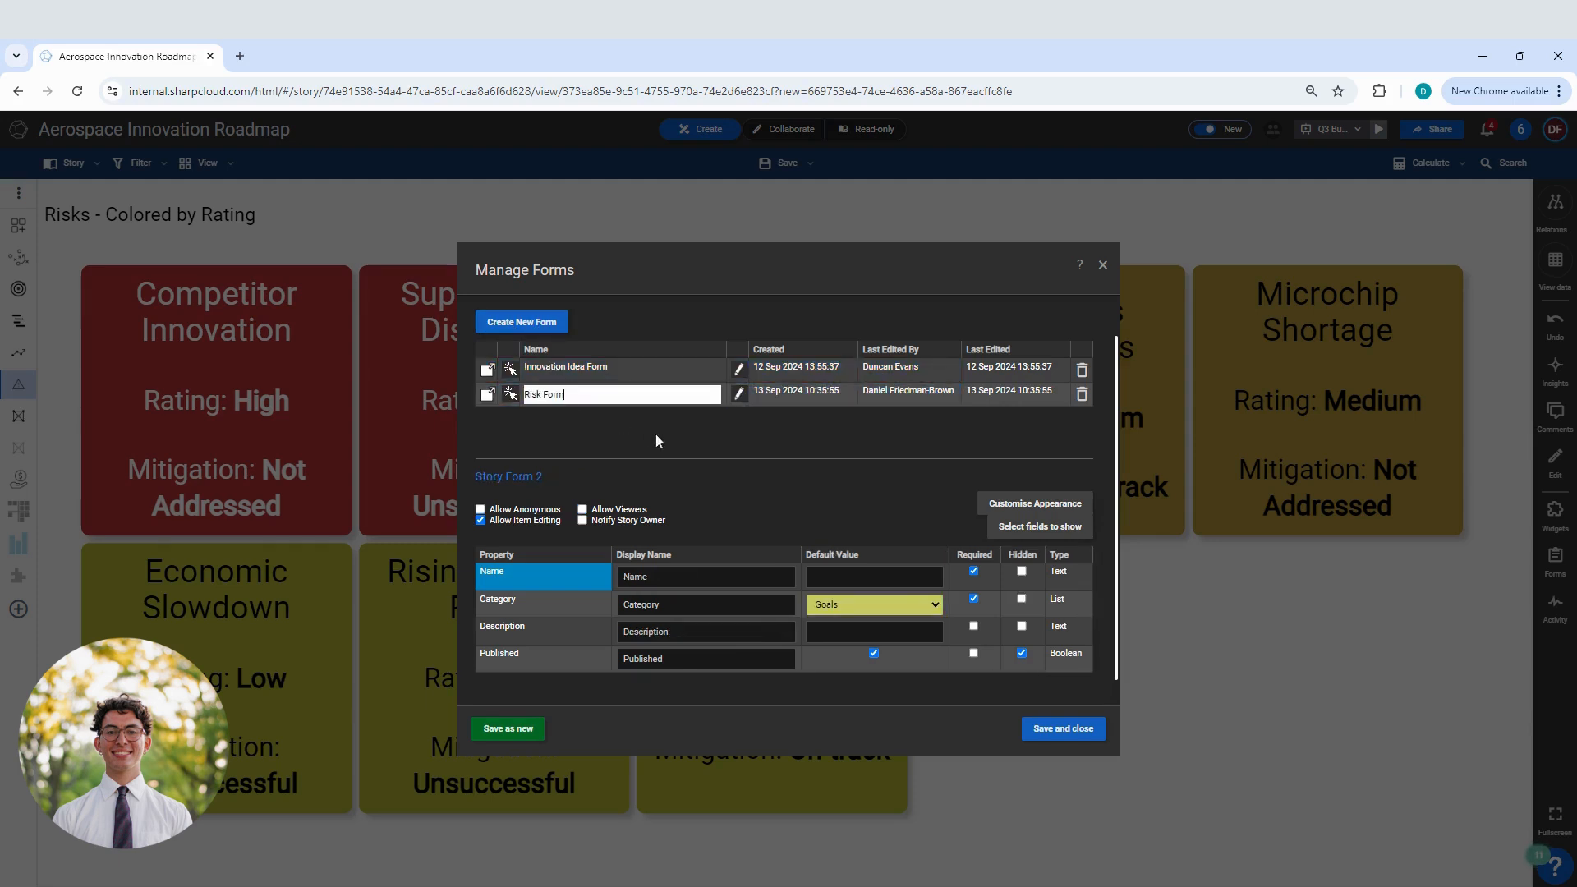
{"action": "left_click", "coordinate": [769, 450]}
Allow anonymous use of the Risk Form and preview the Light theme in its appearance settings
{"action": "scroll", "coordinate": [769, 449], "scroll_direction": "down", "scroll_amount": 1}
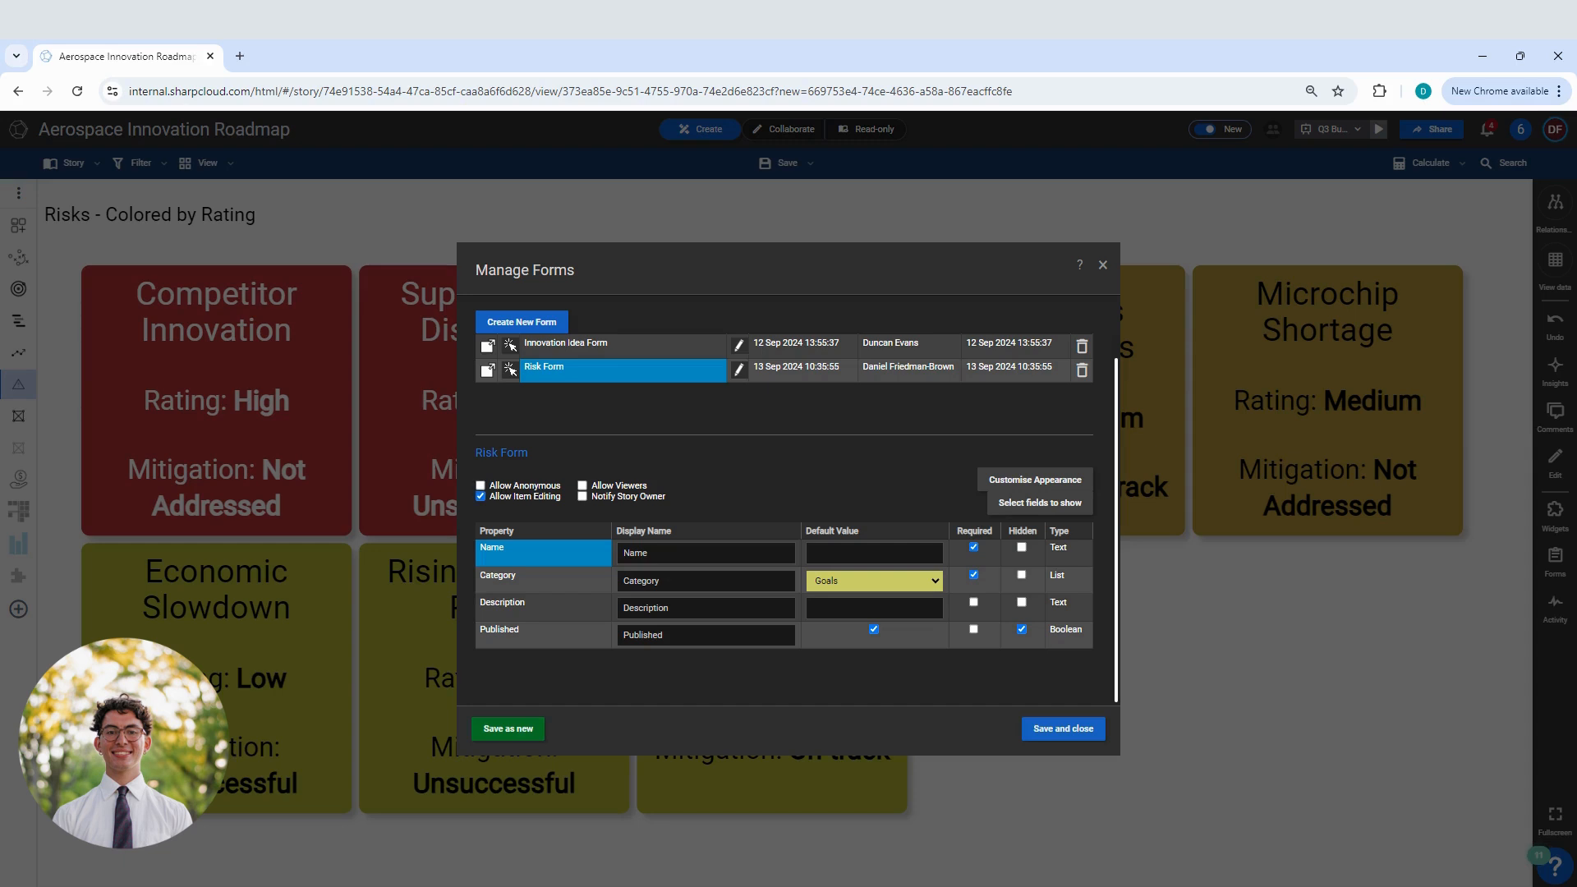
{"action": "left_click", "coordinate": [480, 485]}
{"action": "left_click", "coordinate": [1049, 482]}
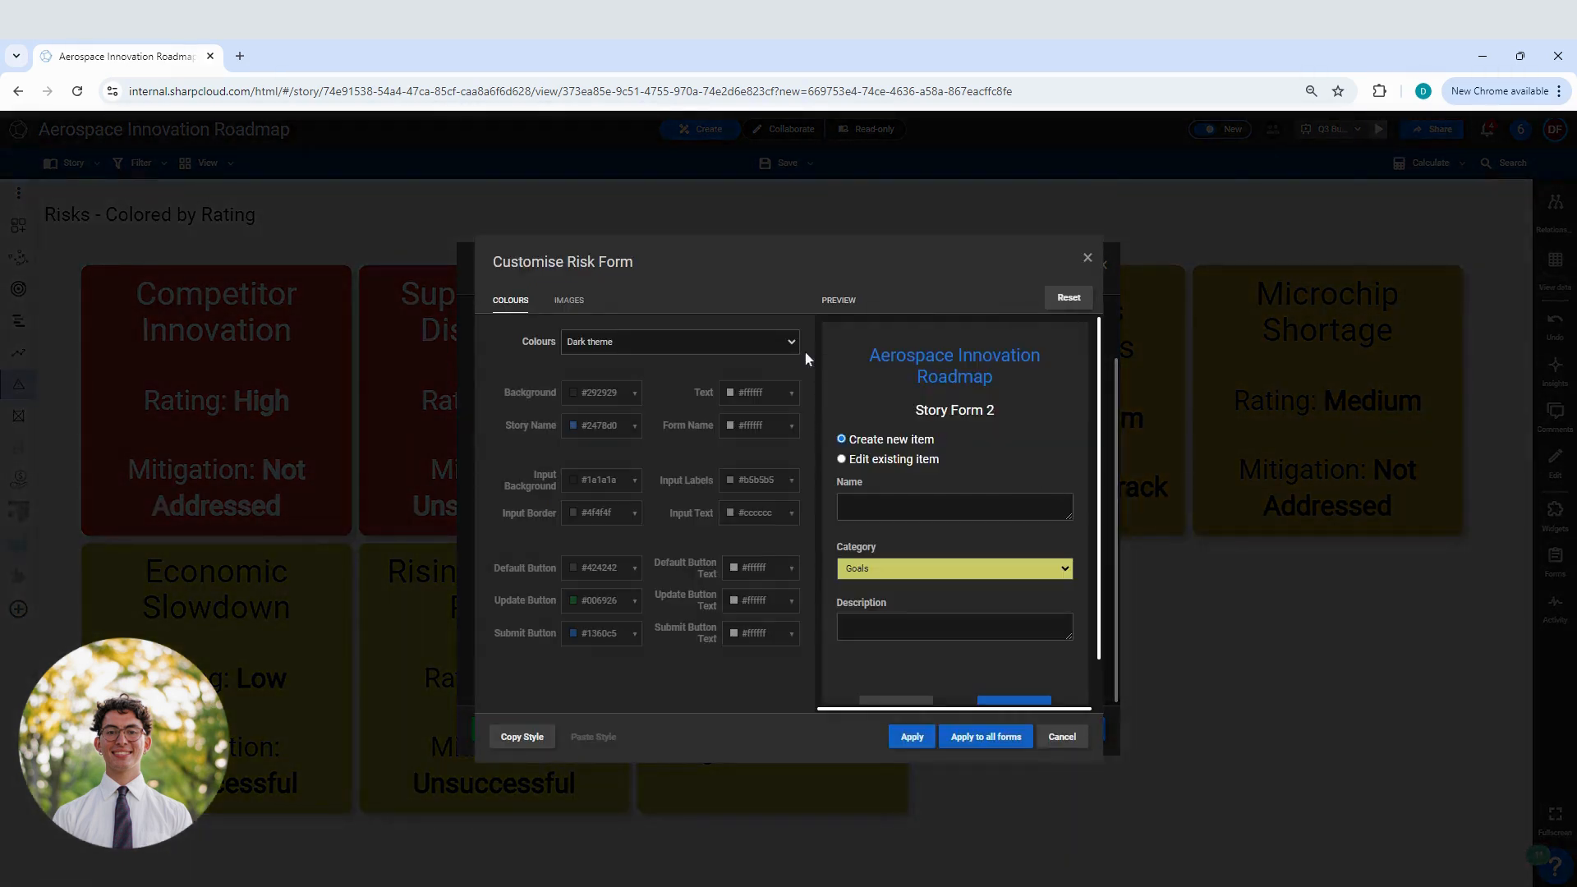
{"action": "left_click", "coordinate": [721, 364]}
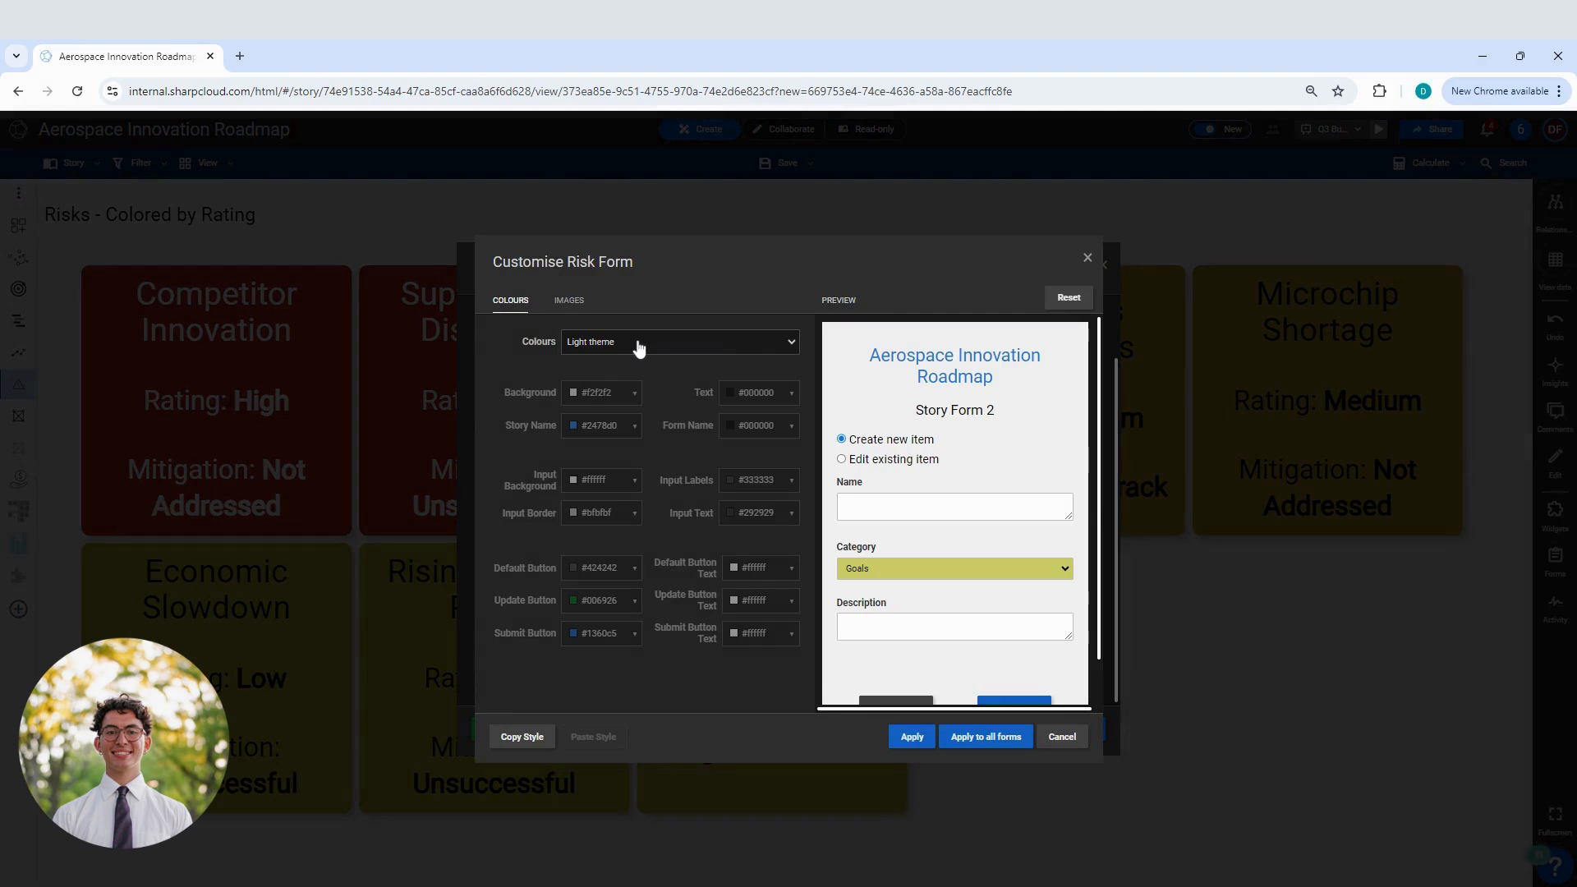
{"action": "left_click", "coordinate": [638, 403]}
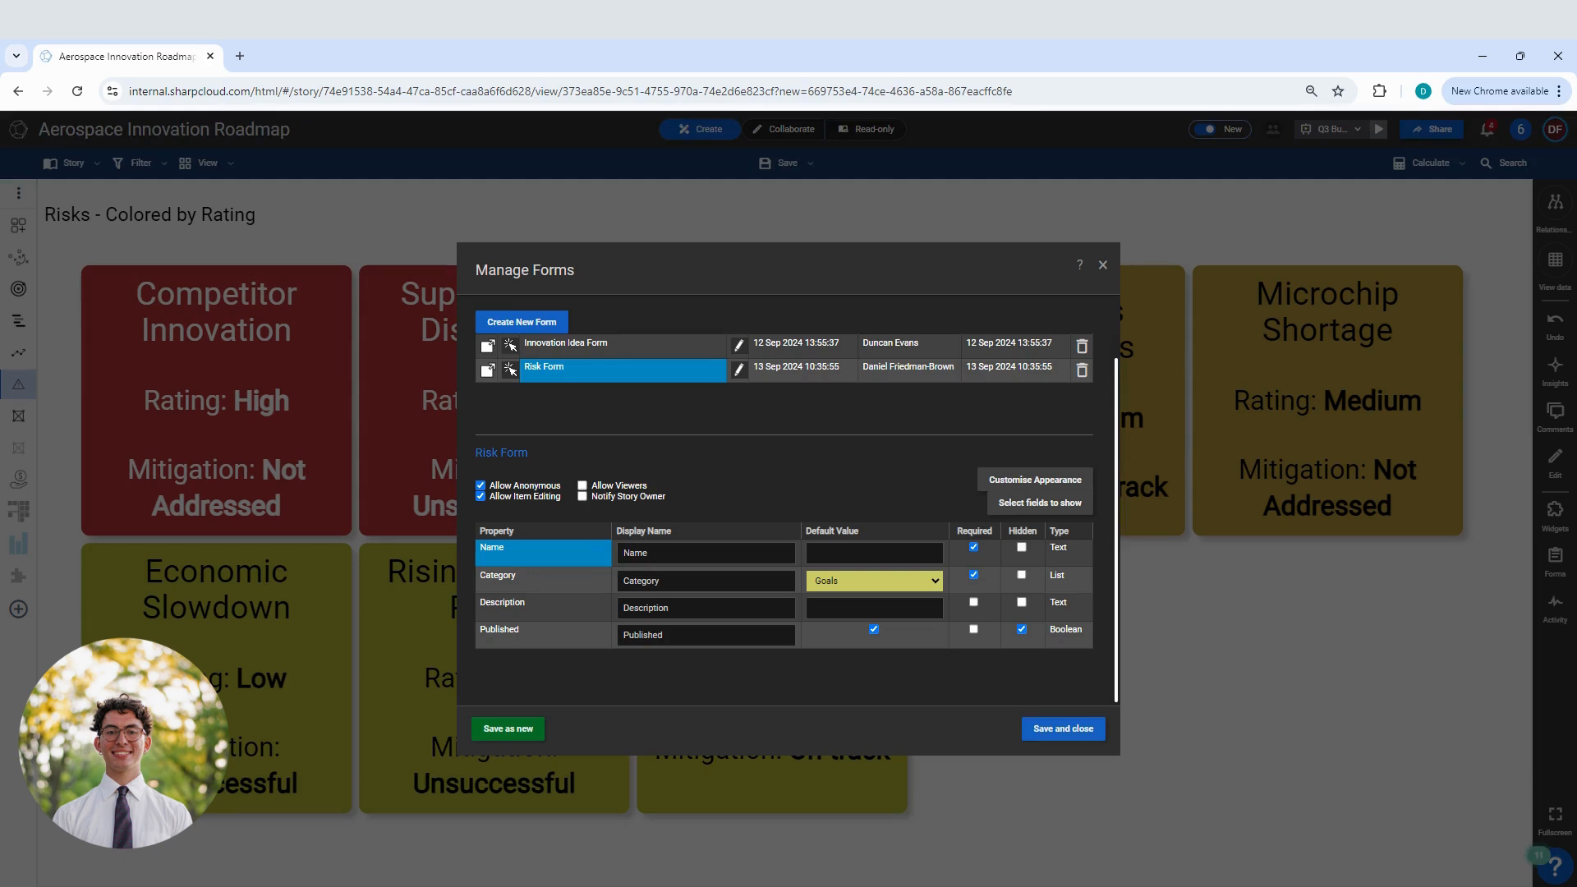
Add the Probability and Impact fields to the fields shown on the Risk Form
{"action": "left_click", "coordinate": [1039, 503]}
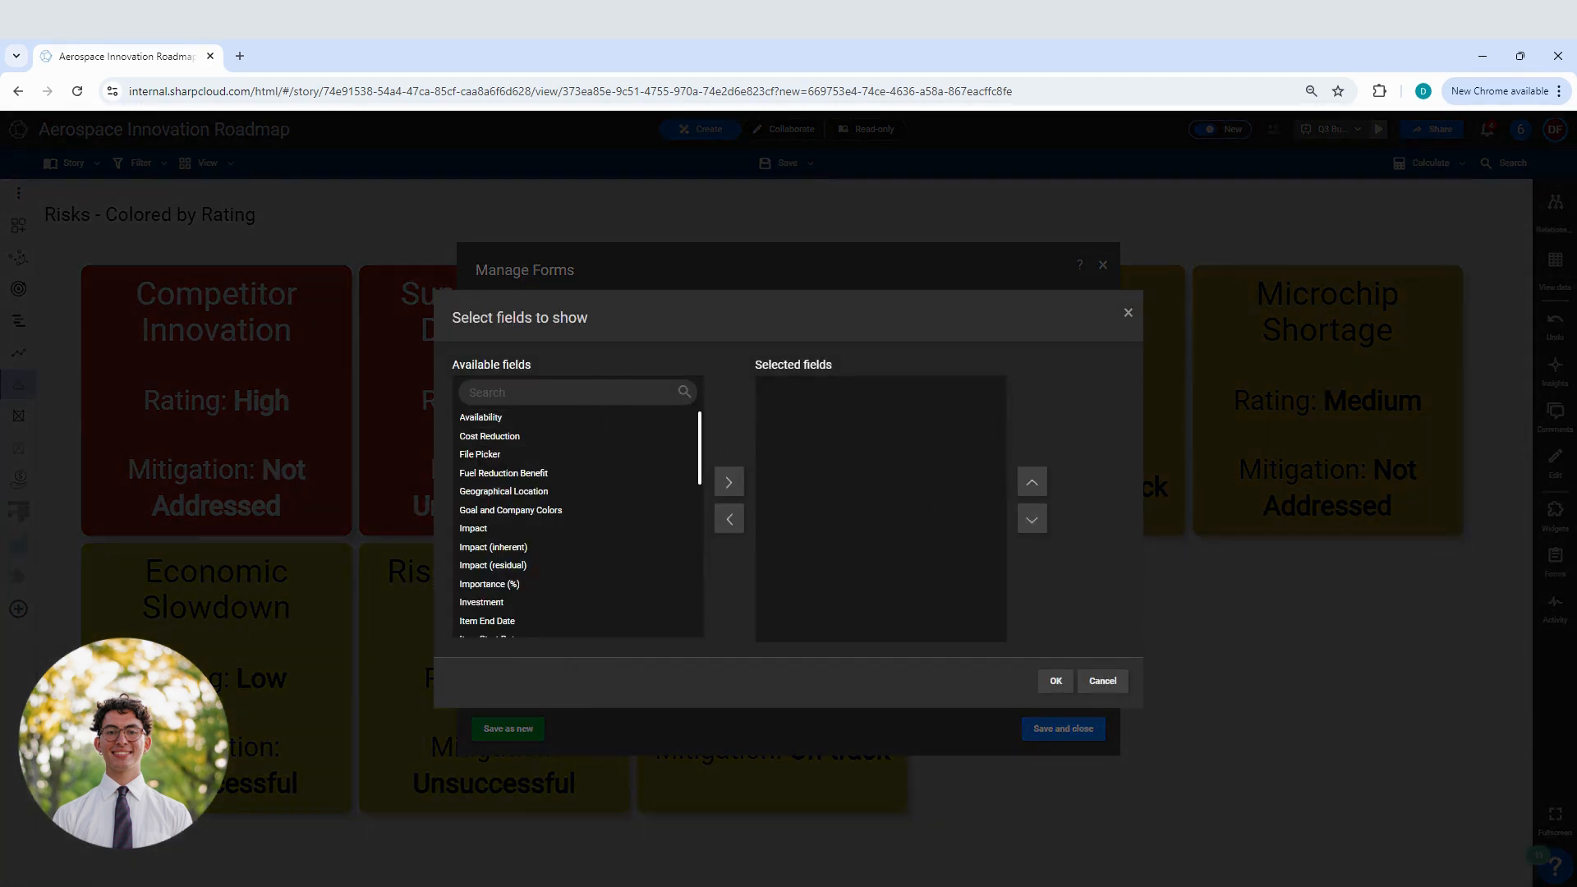
{"action": "left_click", "coordinate": [534, 393]}
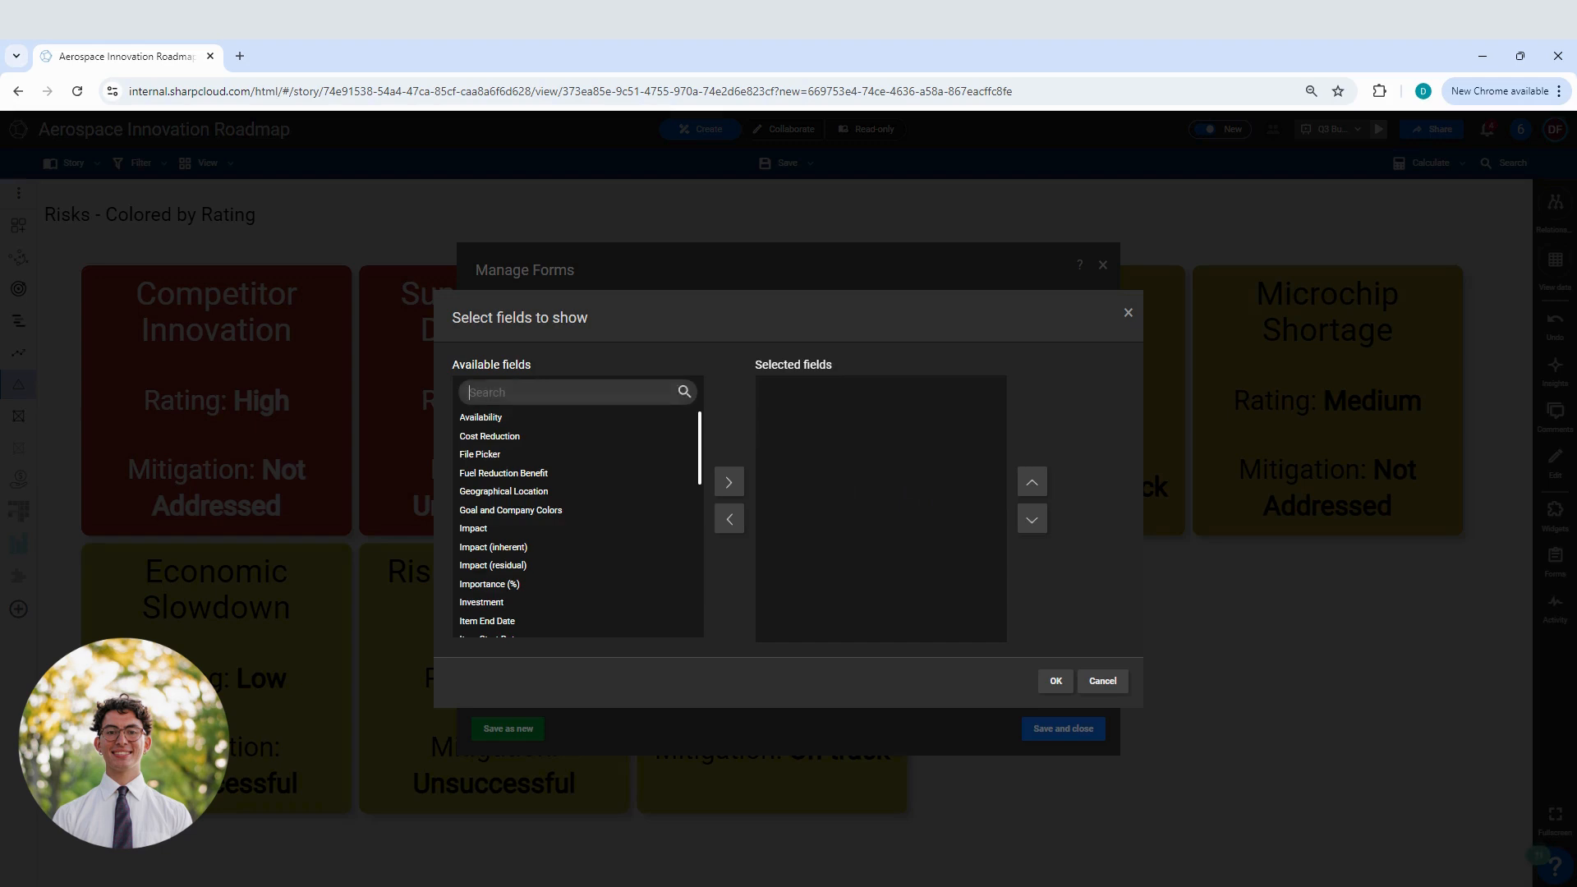
{"action": "type", "text": "pro"}
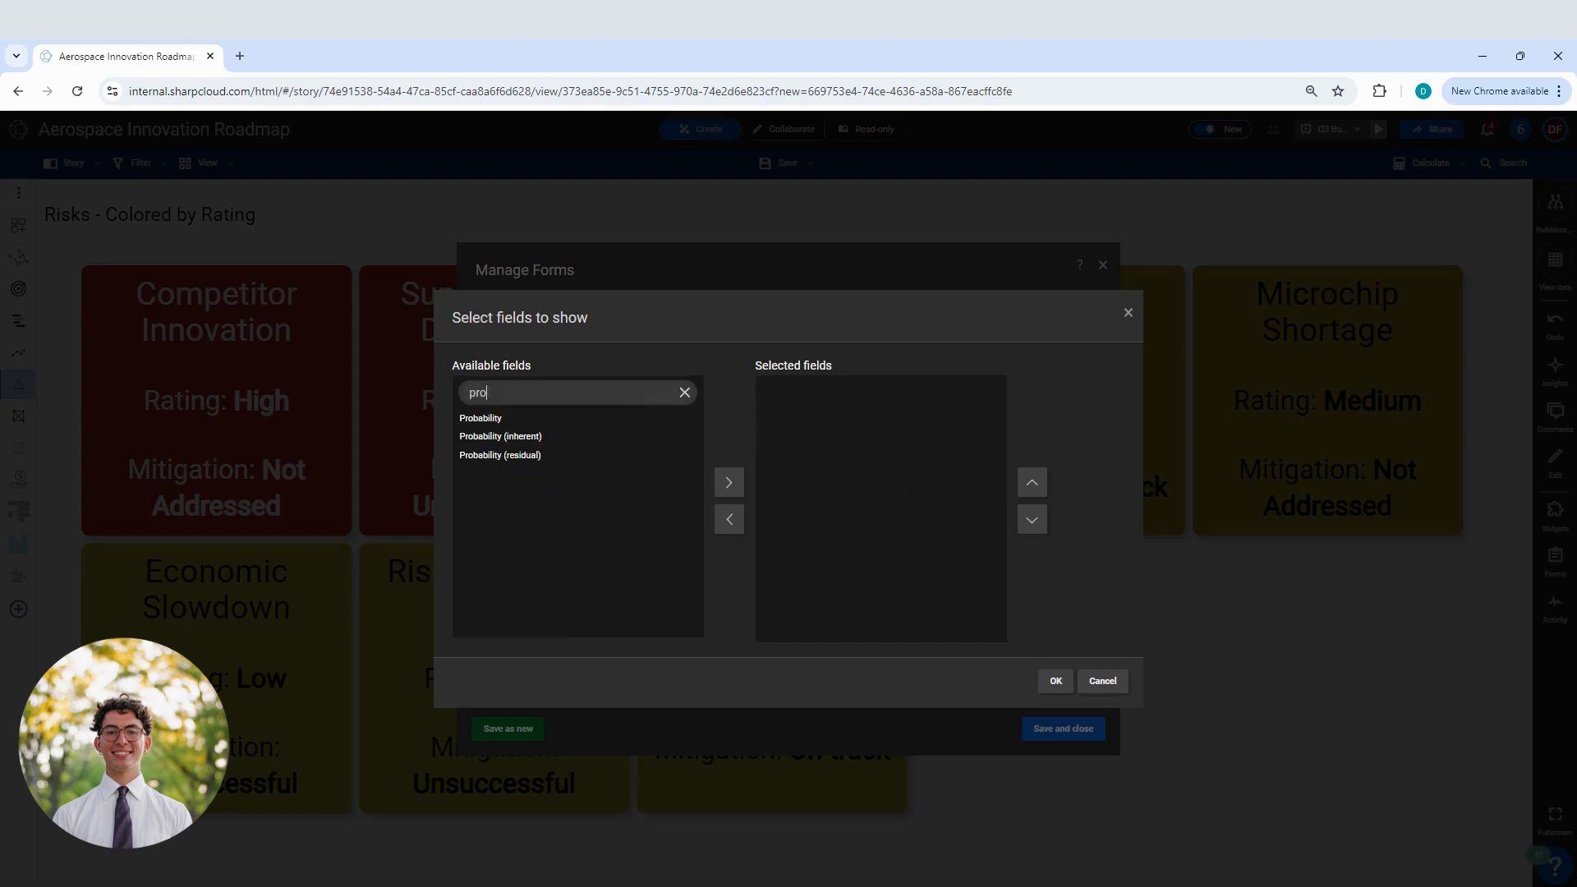
{"action": "left_click", "coordinate": [485, 418]}
{"action": "left_click", "coordinate": [729, 483]}
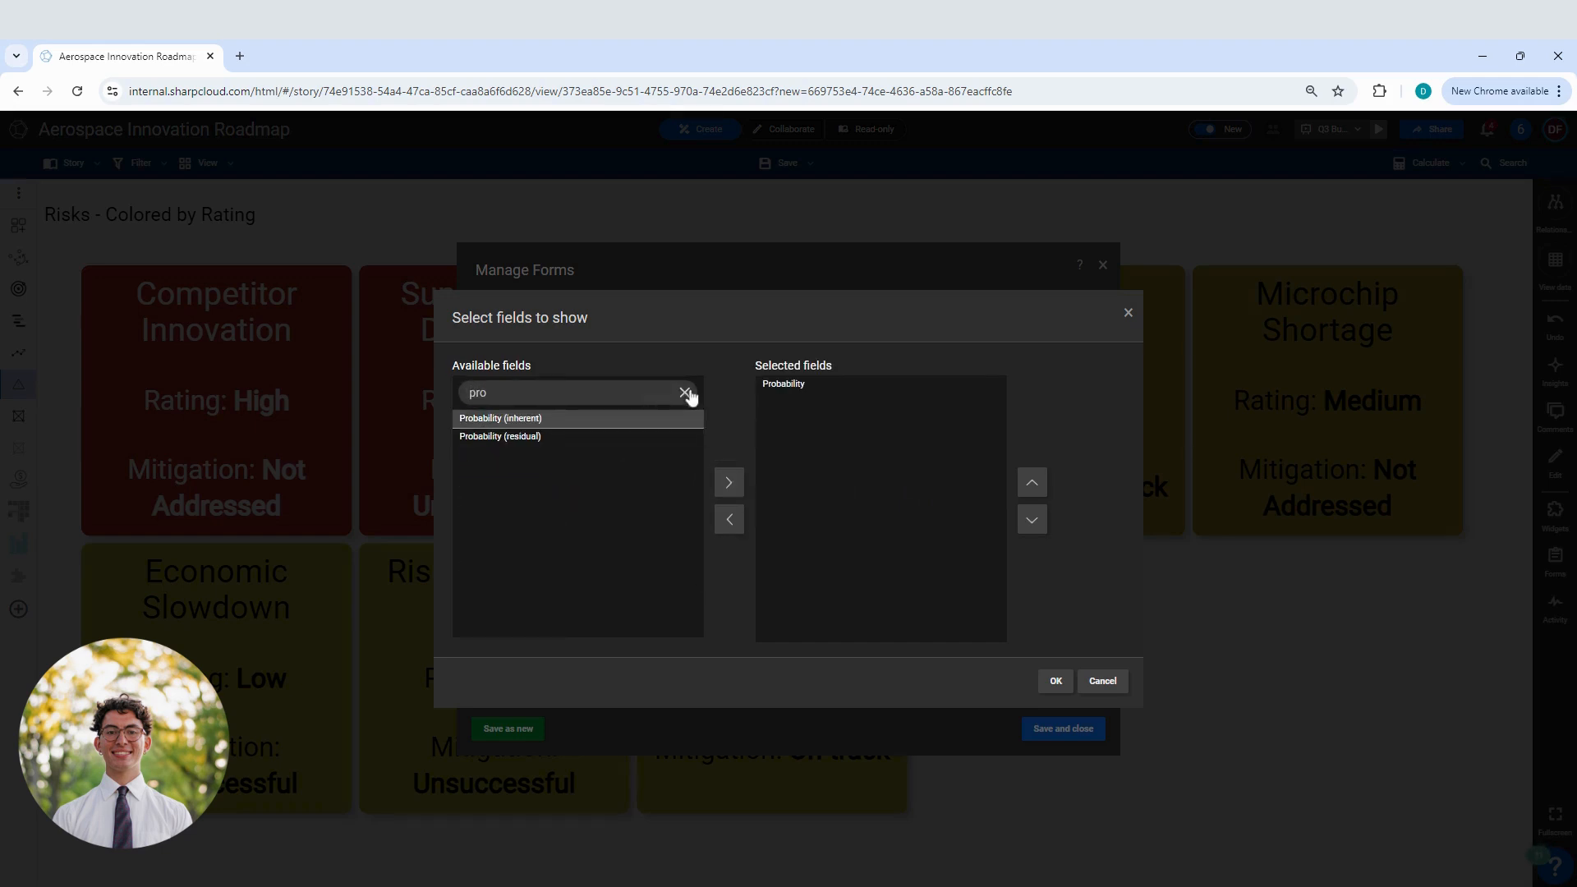
{"action": "left_click", "coordinate": [684, 393]}
{"action": "type", "text": "imp"}
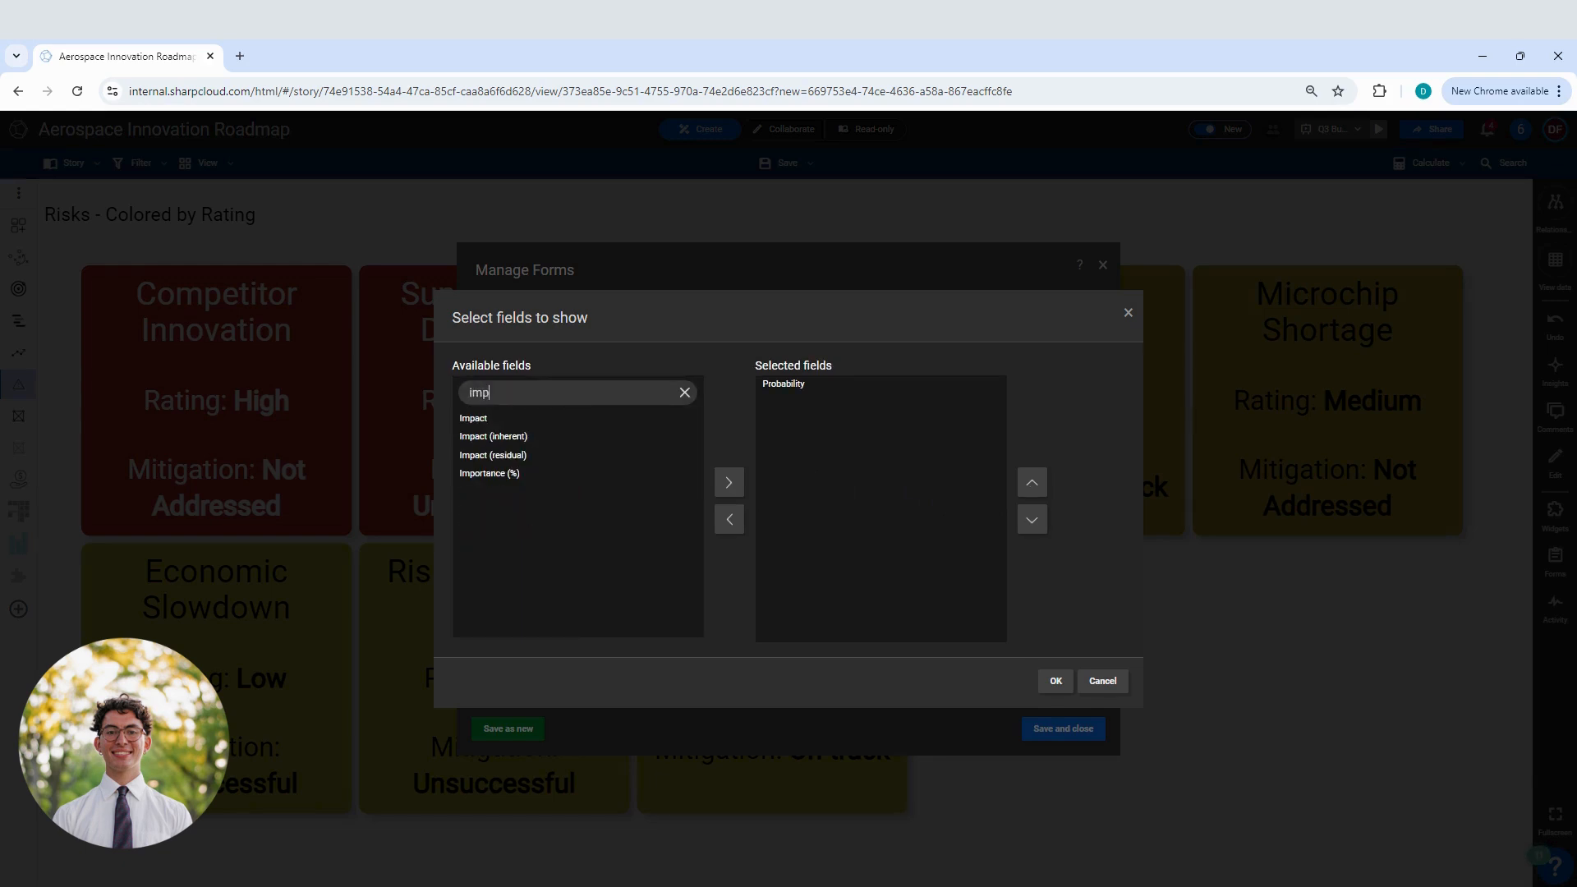
{"action": "left_click", "coordinate": [550, 418]}
{"action": "left_click", "coordinate": [728, 483]}
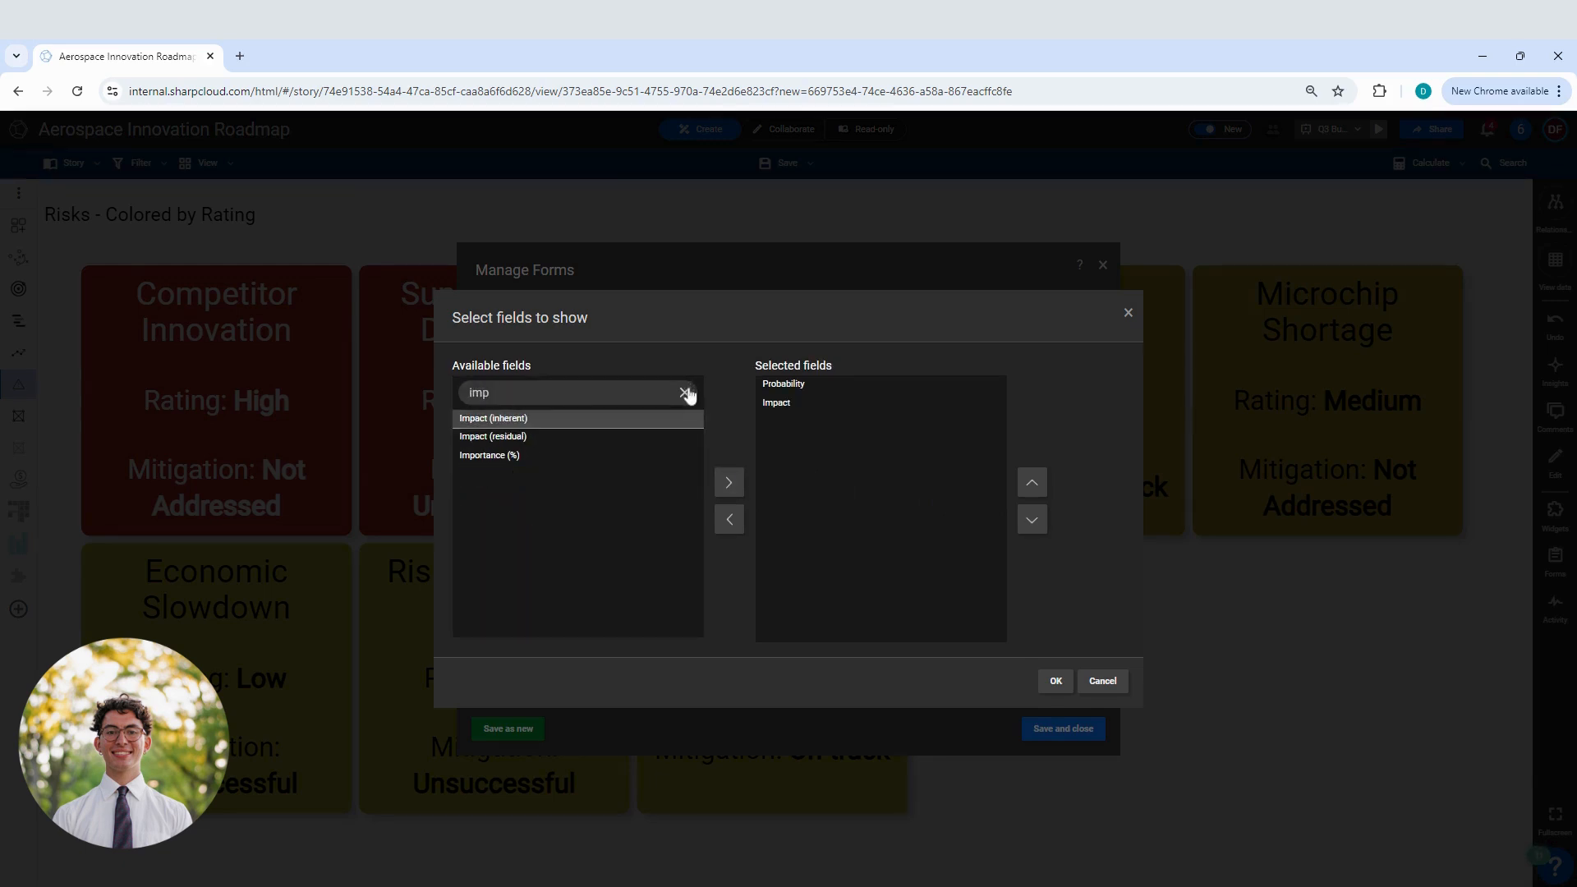
Add the Mitigation, Related Risks and Related Technologies fields to the Risk Form and confirm the field selection
{"action": "left_click", "coordinate": [684, 392]}
{"action": "type", "text": "mit"}
{"action": "left_click", "coordinate": [544, 418]}
{"action": "left_click", "coordinate": [729, 483]}
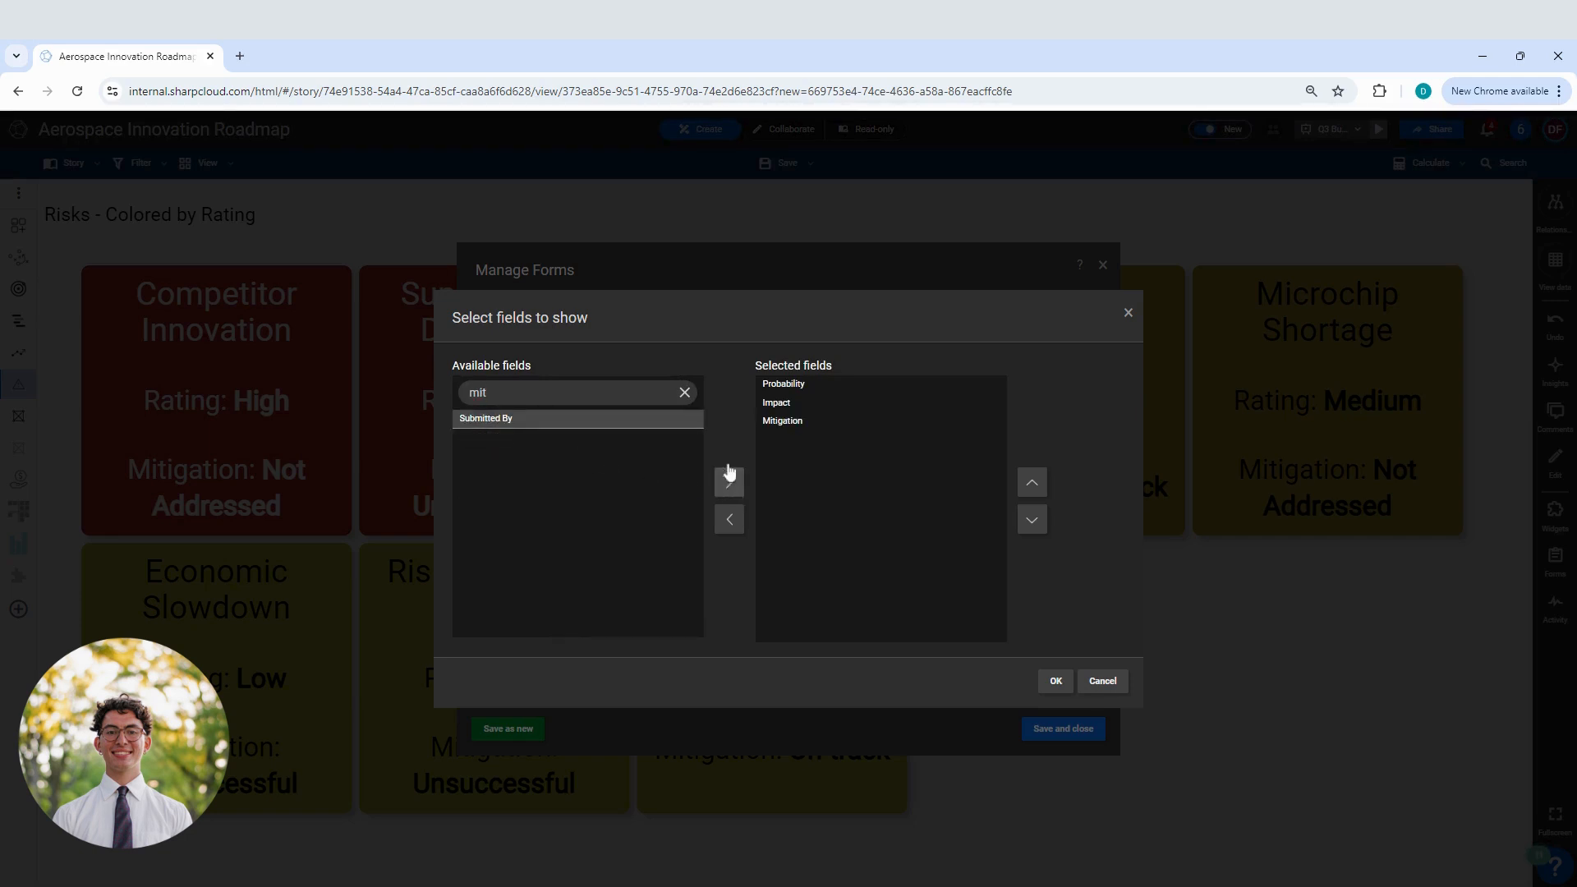
{"action": "left_click", "coordinate": [685, 392]}
{"action": "type", "text": "relate"}
{"action": "left_click", "coordinate": [575, 475]}
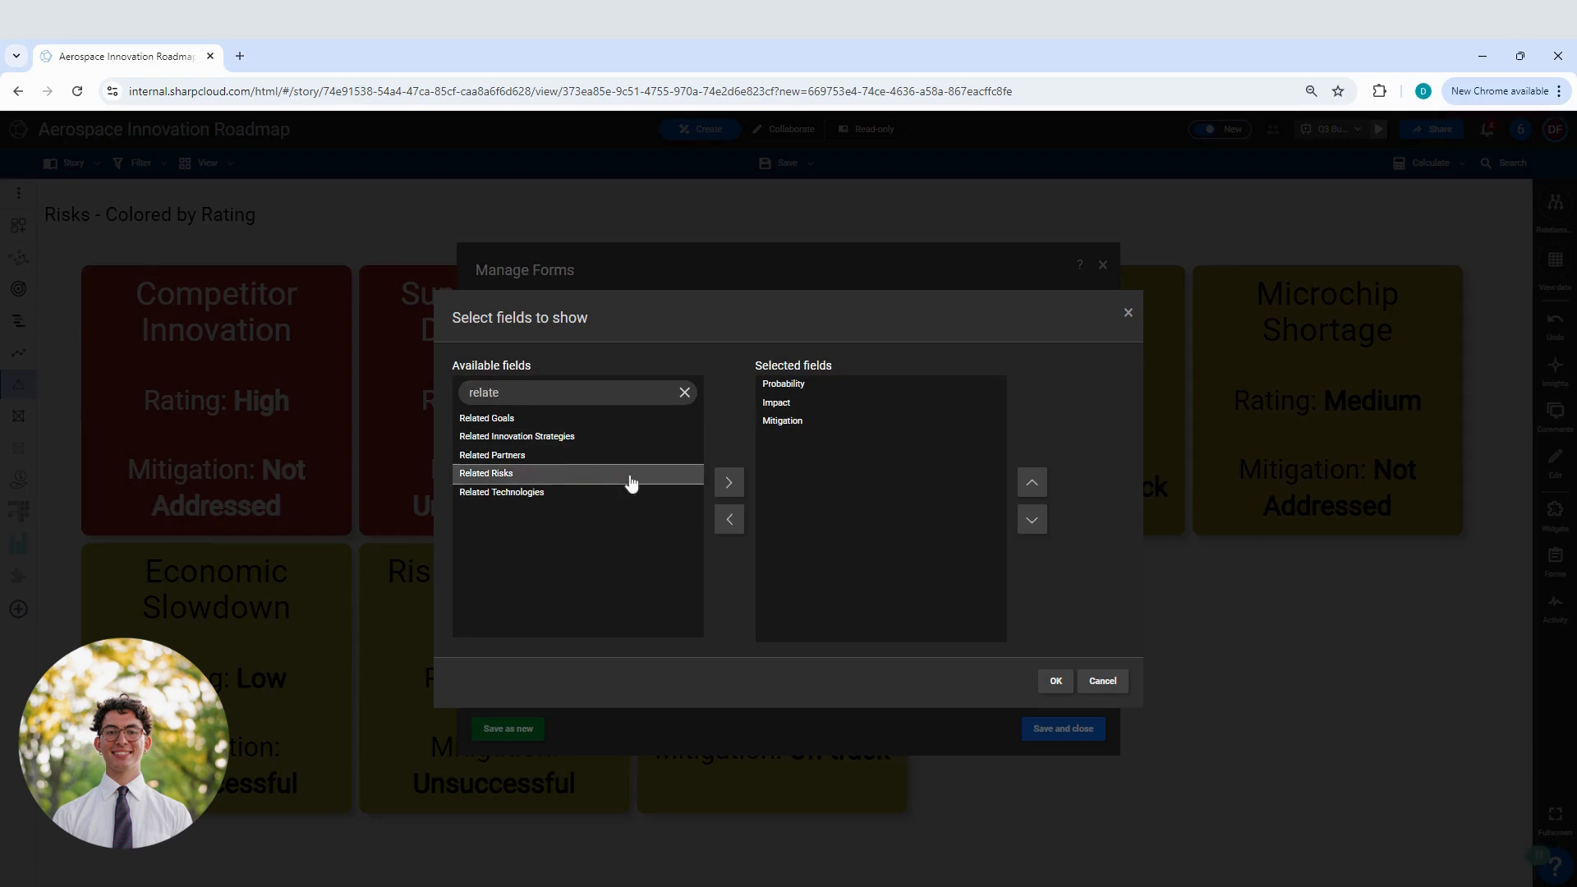
{"action": "left_click", "coordinate": [728, 483]}
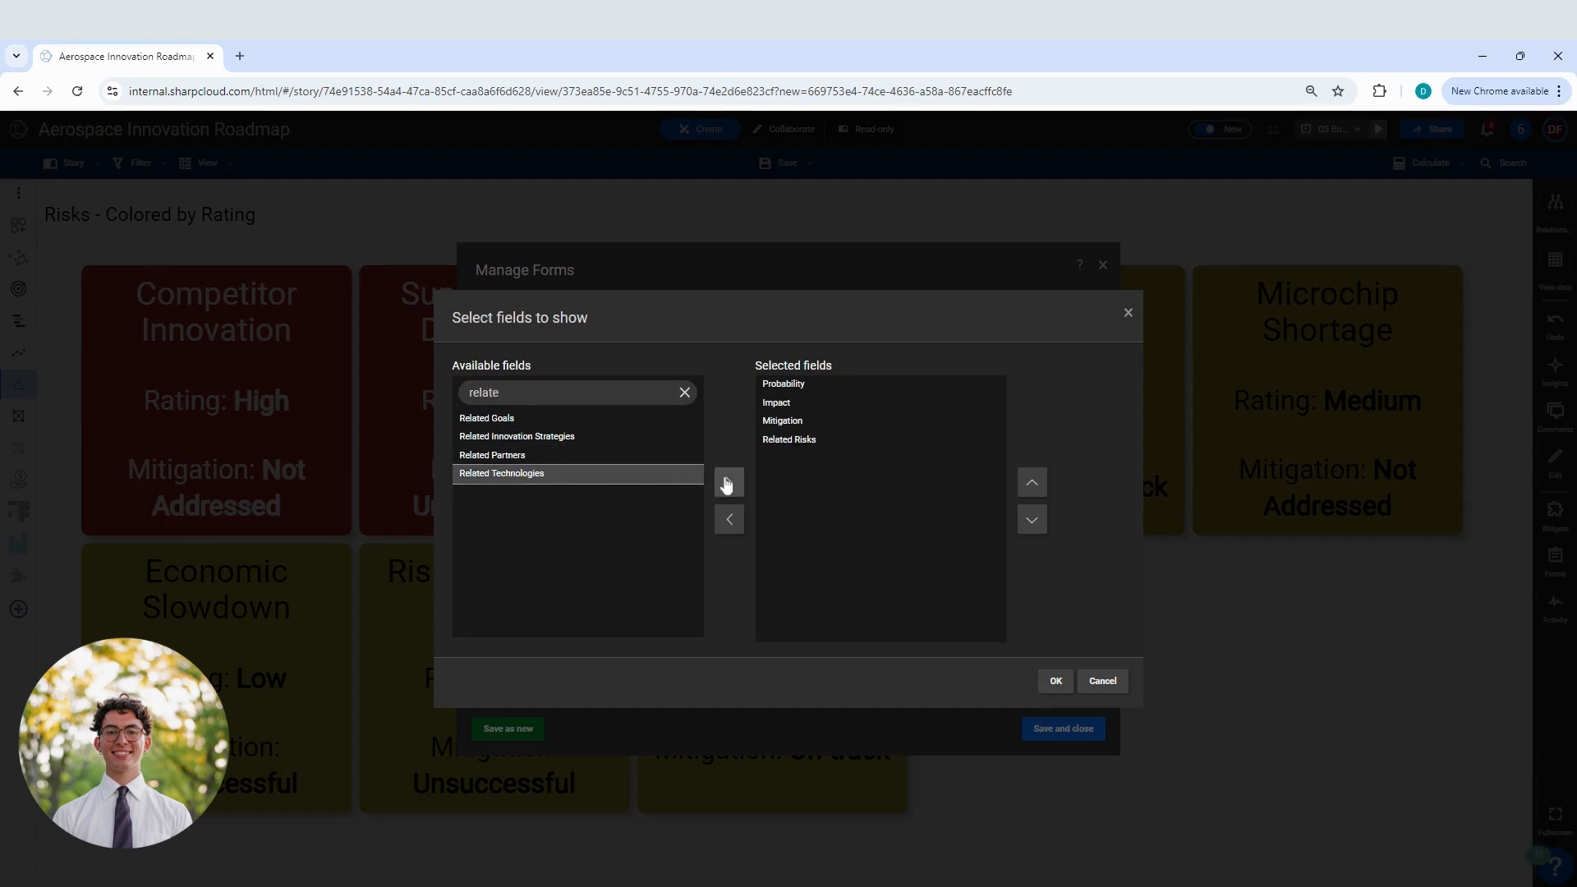
{"action": "left_click", "coordinate": [726, 484]}
{"action": "left_click", "coordinate": [1055, 681]}
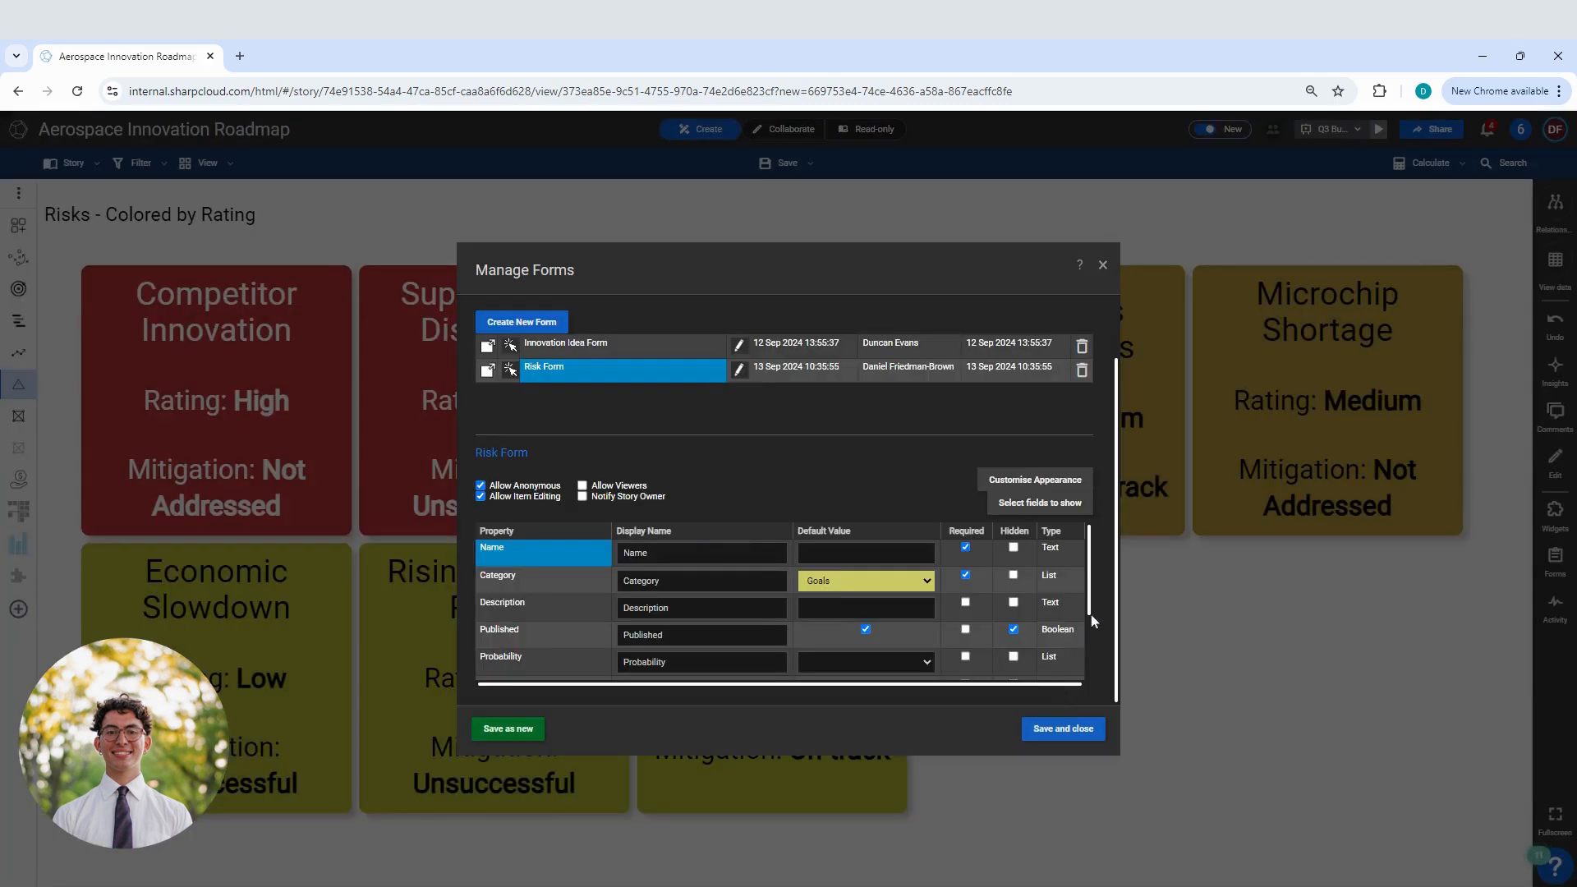
Set the Category field's default to Risks and hide it, and change the Name field's display name to Enter Risk Name
{"action": "mouse_move", "coordinate": [1093, 608]}
{"action": "left_mouse_down"}
{"action": "mouse_move", "coordinate": [1093, 673]}
{"action": "mouse_move", "coordinate": [1092, 592]}
{"action": "left_mouse_up"}
{"action": "left_click", "coordinate": [912, 585]}
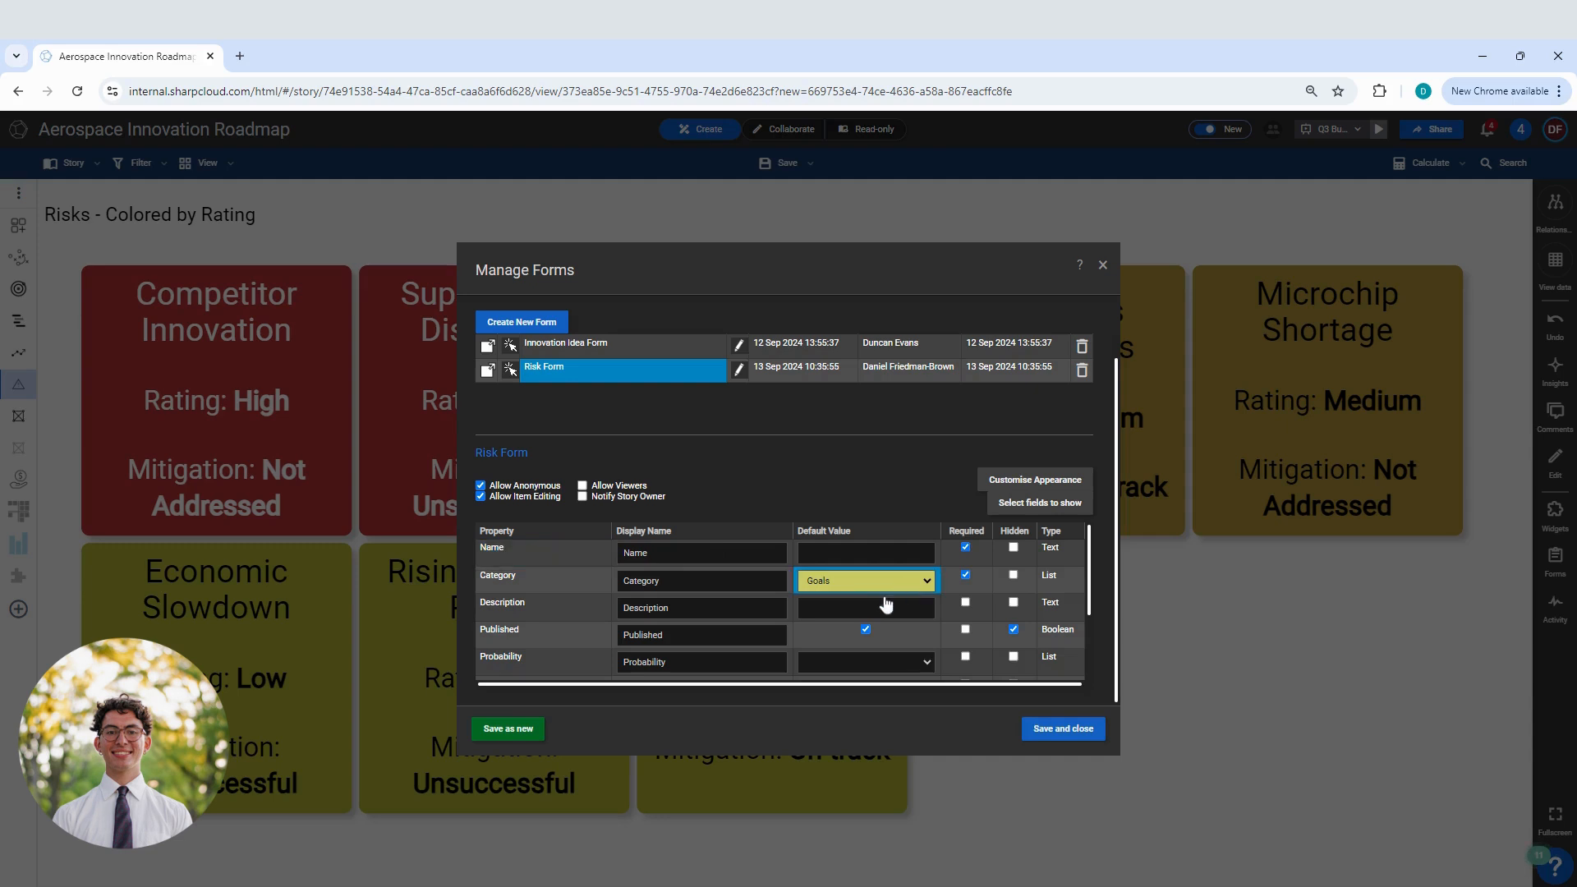
{"action": "left_click", "coordinate": [886, 605]}
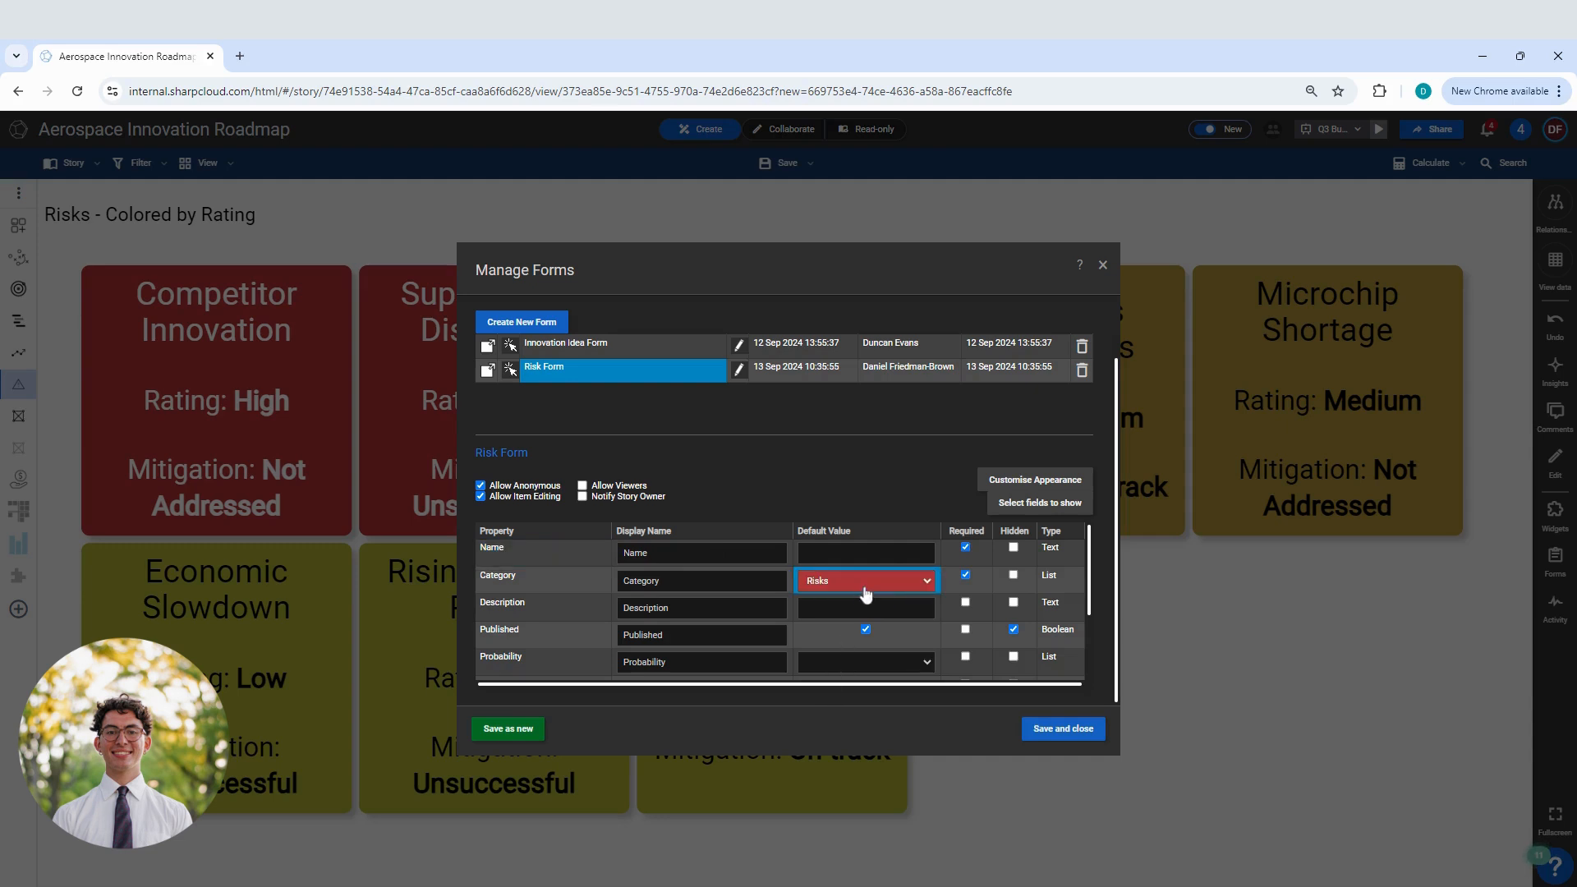
{"action": "left_click", "coordinate": [1014, 575]}
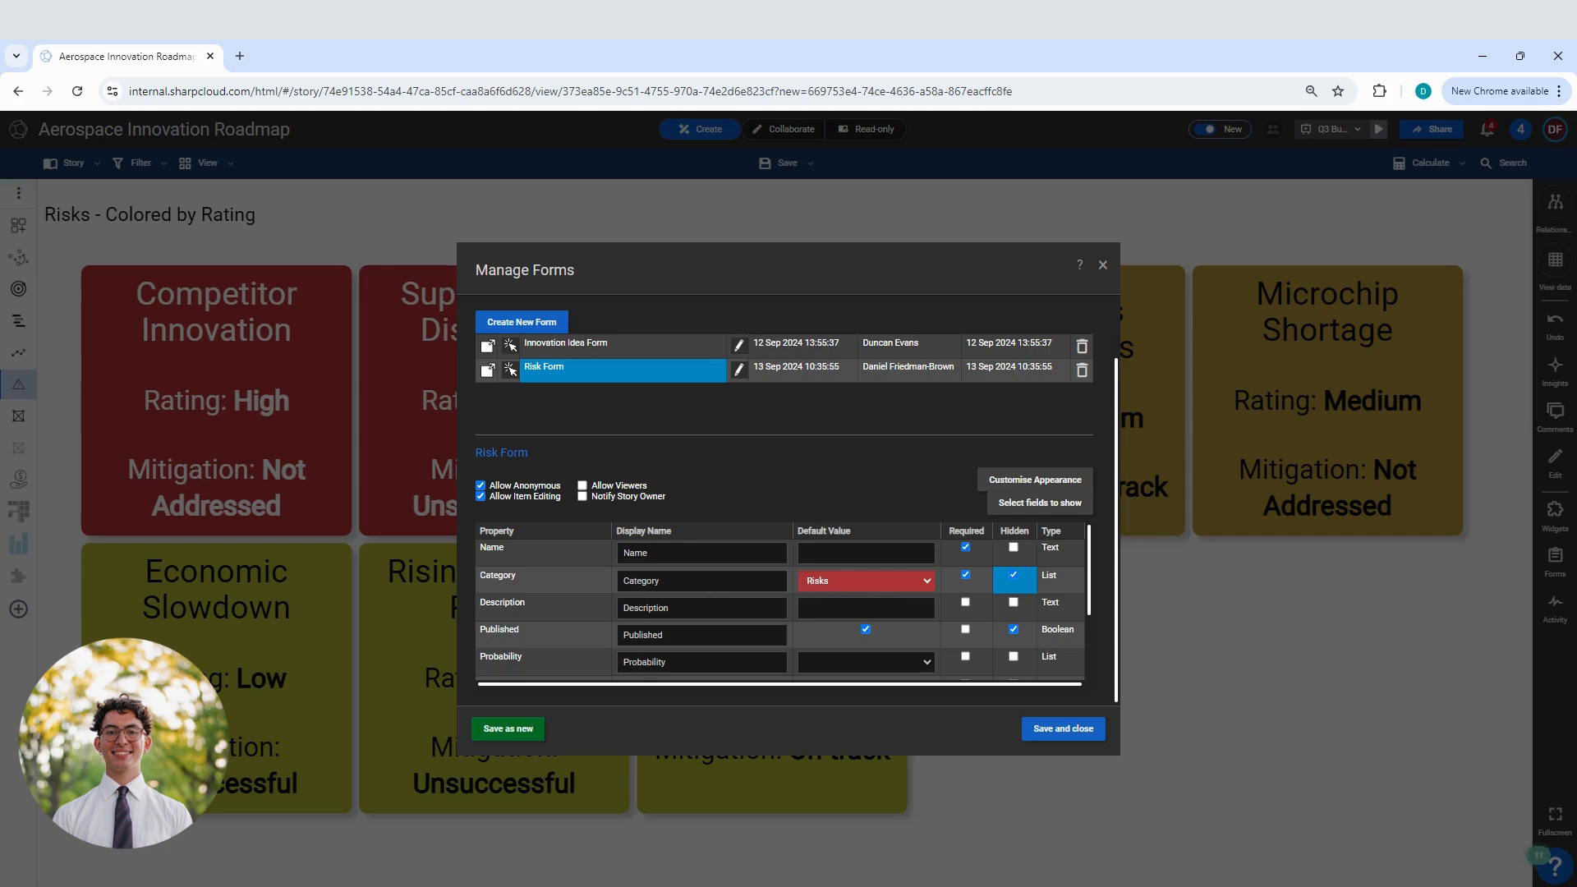
{"action": "double_click", "coordinate": [622, 554]}
{"action": "type", "text": "Enter Risk Nam"}
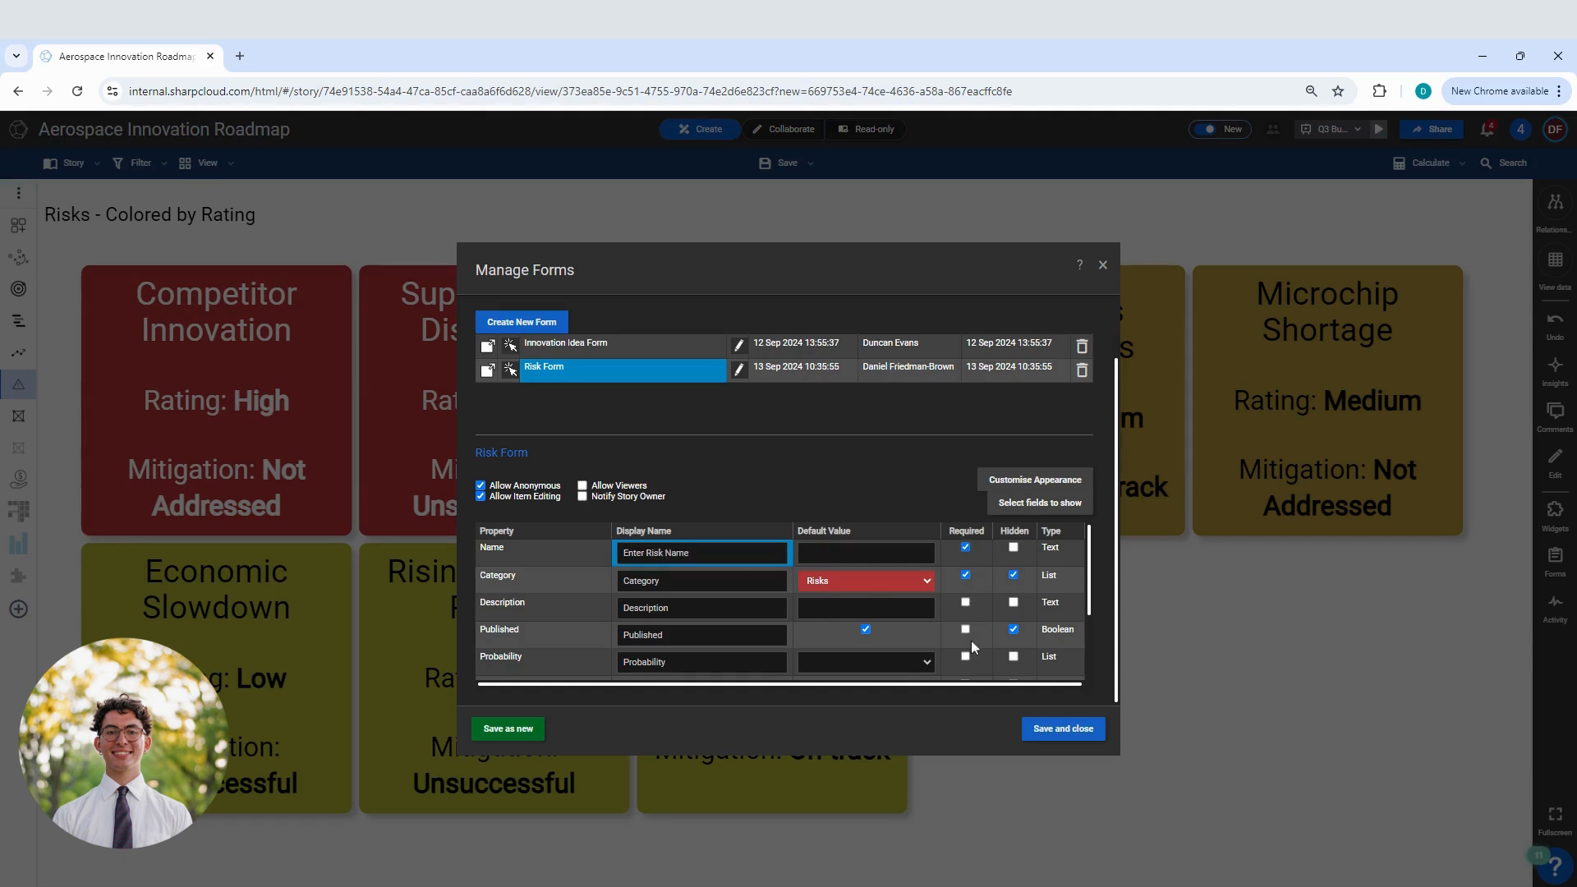
Make the Probability, Impact and Mitigation fields required, and save the forms
{"action": "scroll", "coordinate": [972, 639], "scroll_direction": "down", "scroll_amount": 1}
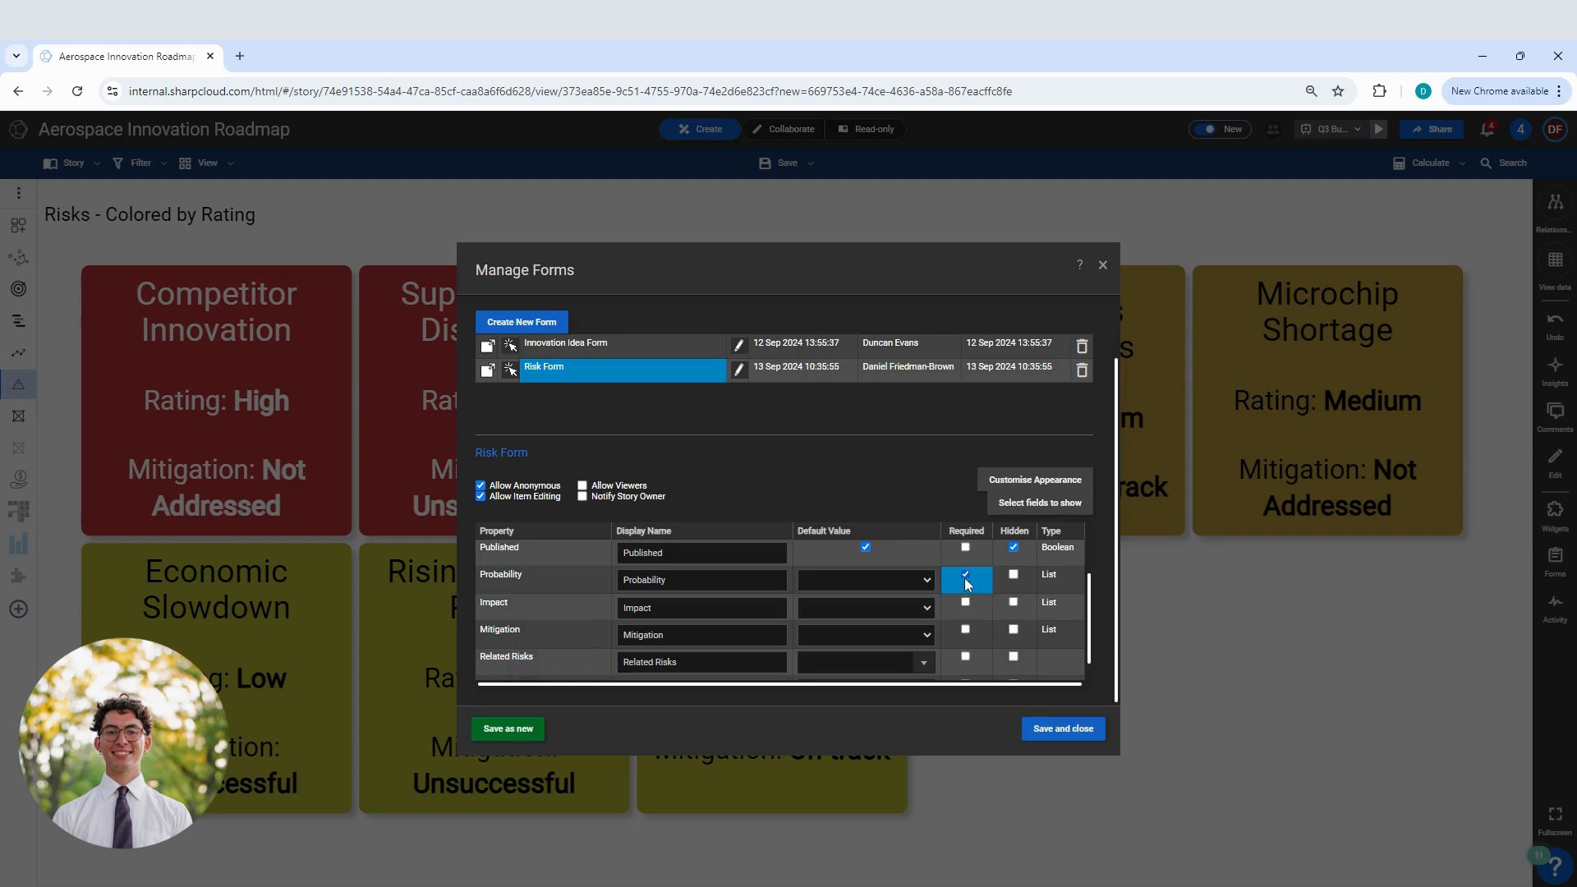
{"action": "left_click", "coordinate": [966, 603]}
{"action": "scroll", "coordinate": [990, 622], "scroll_direction": "up", "scroll_amount": 1}
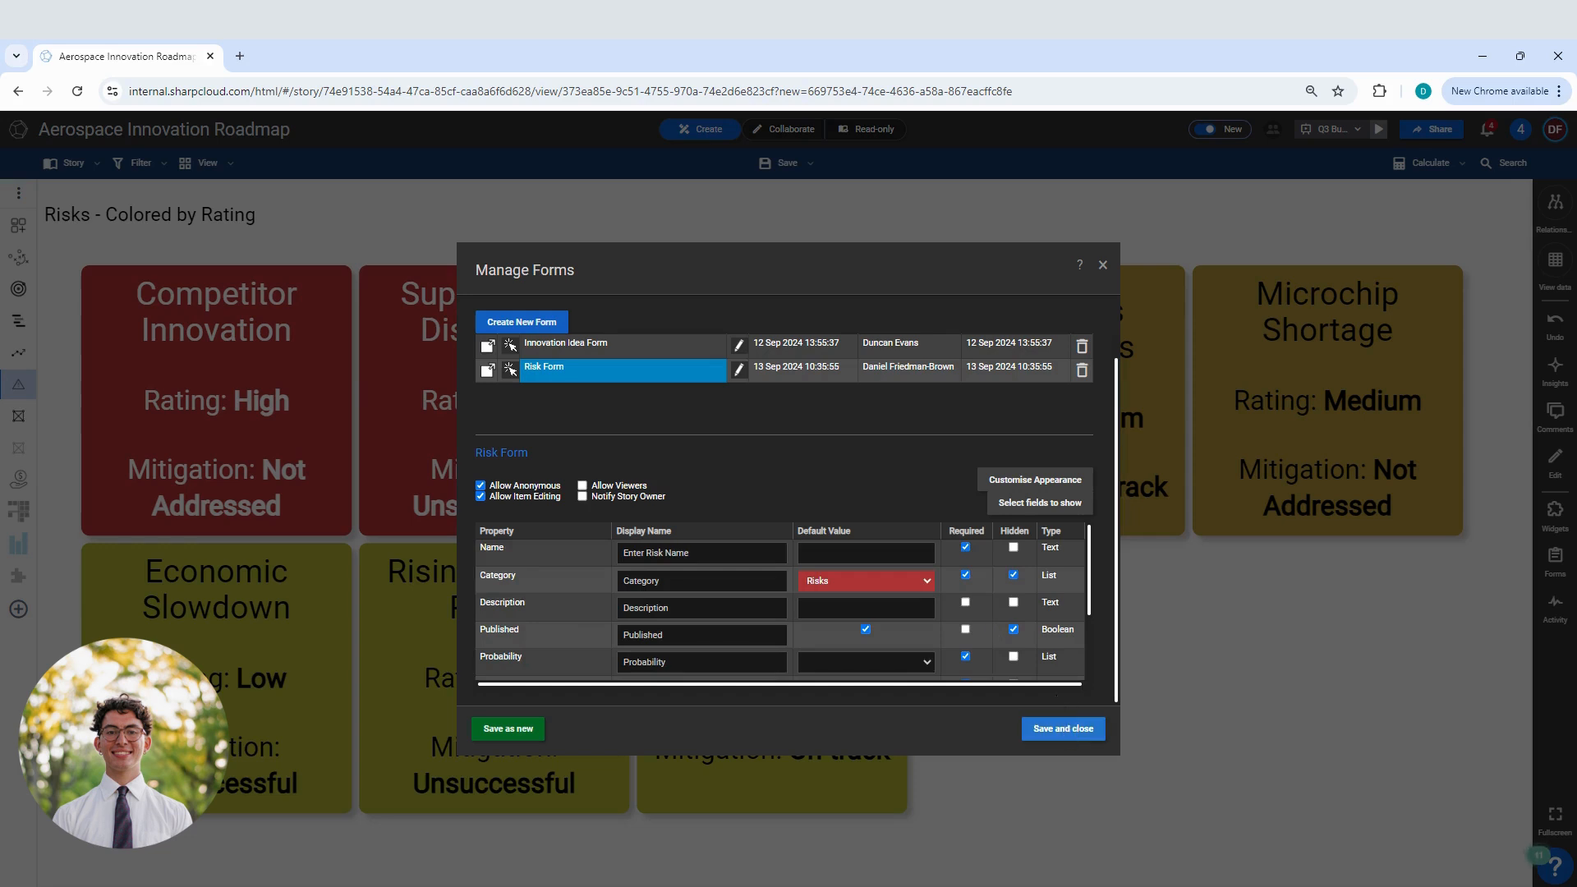
{"action": "left_click", "coordinate": [1067, 731]}
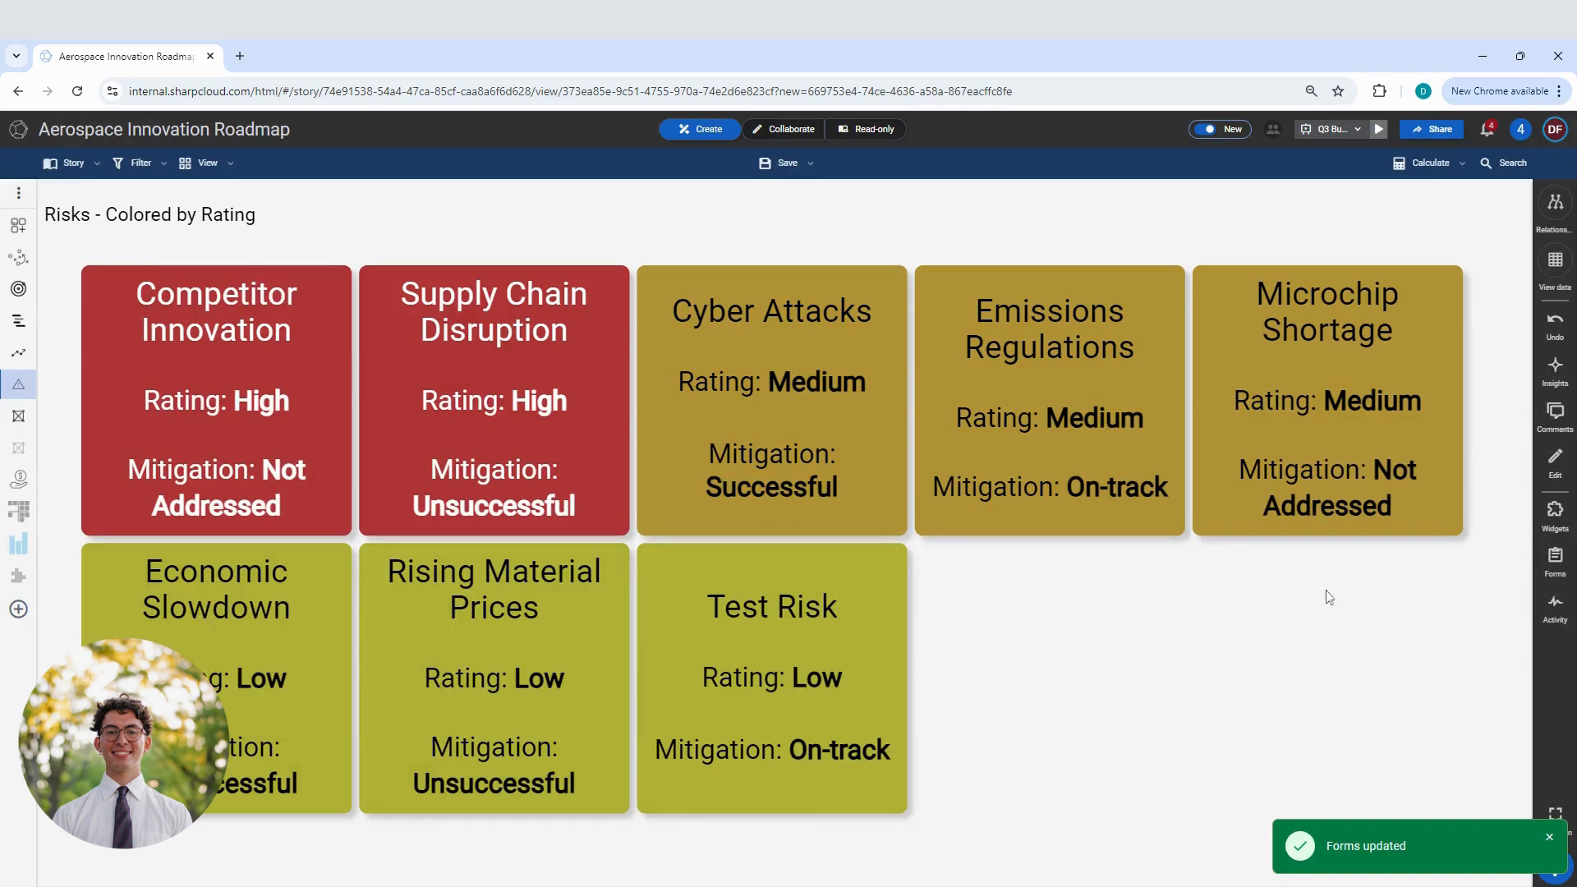
Attach the Risk Form to the risks view's Insights and switch the story to Collaborate mode
{"action": "left_click", "coordinate": [1559, 376]}
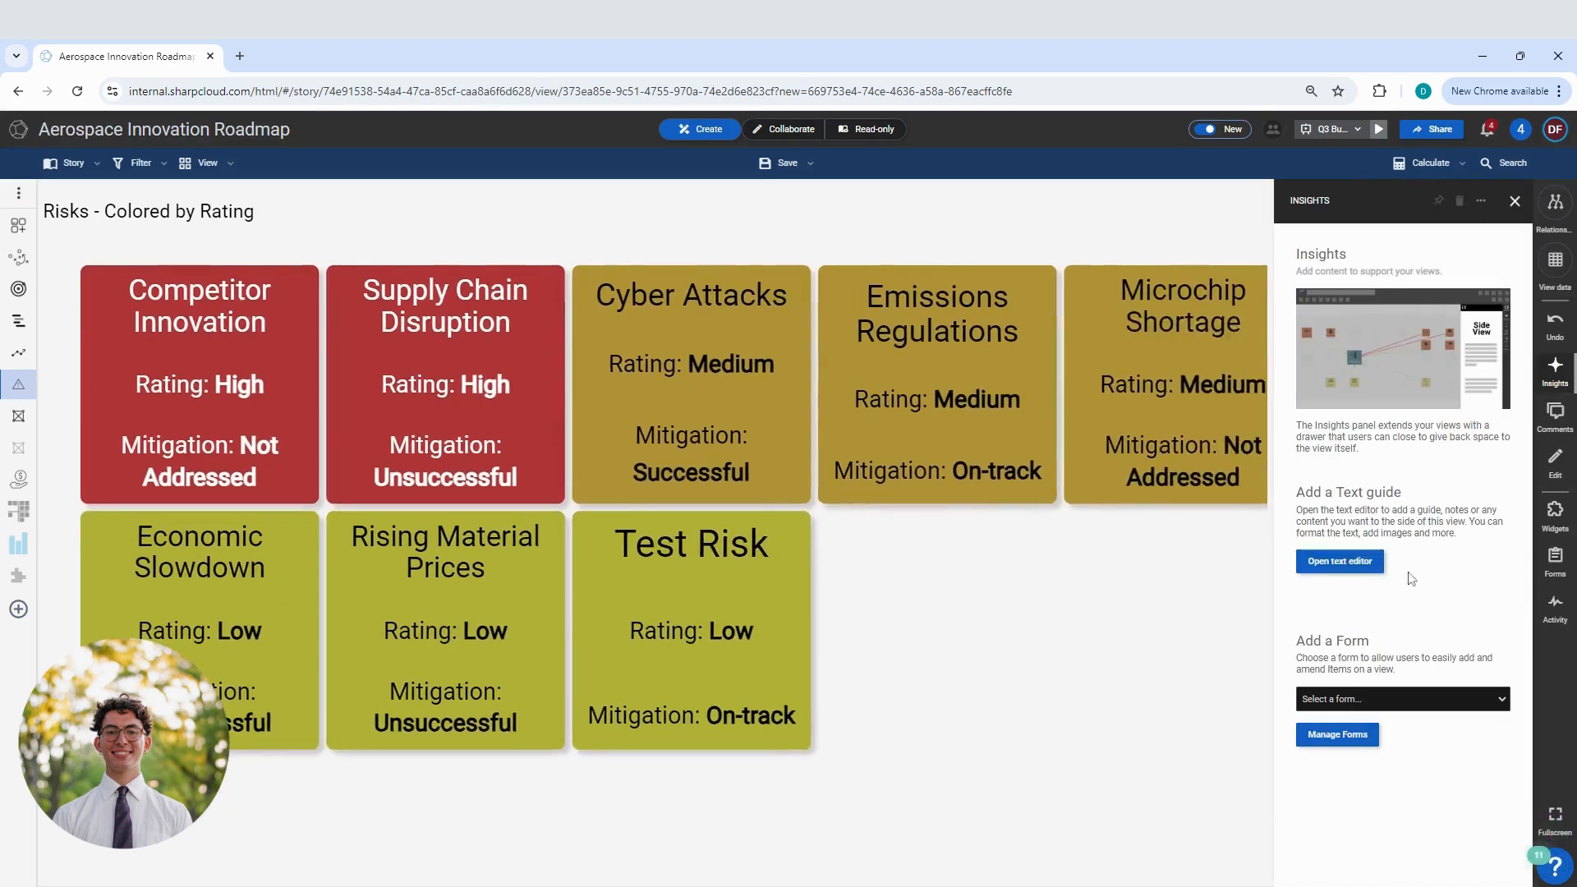
{"action": "left_click", "coordinate": [1352, 720]}
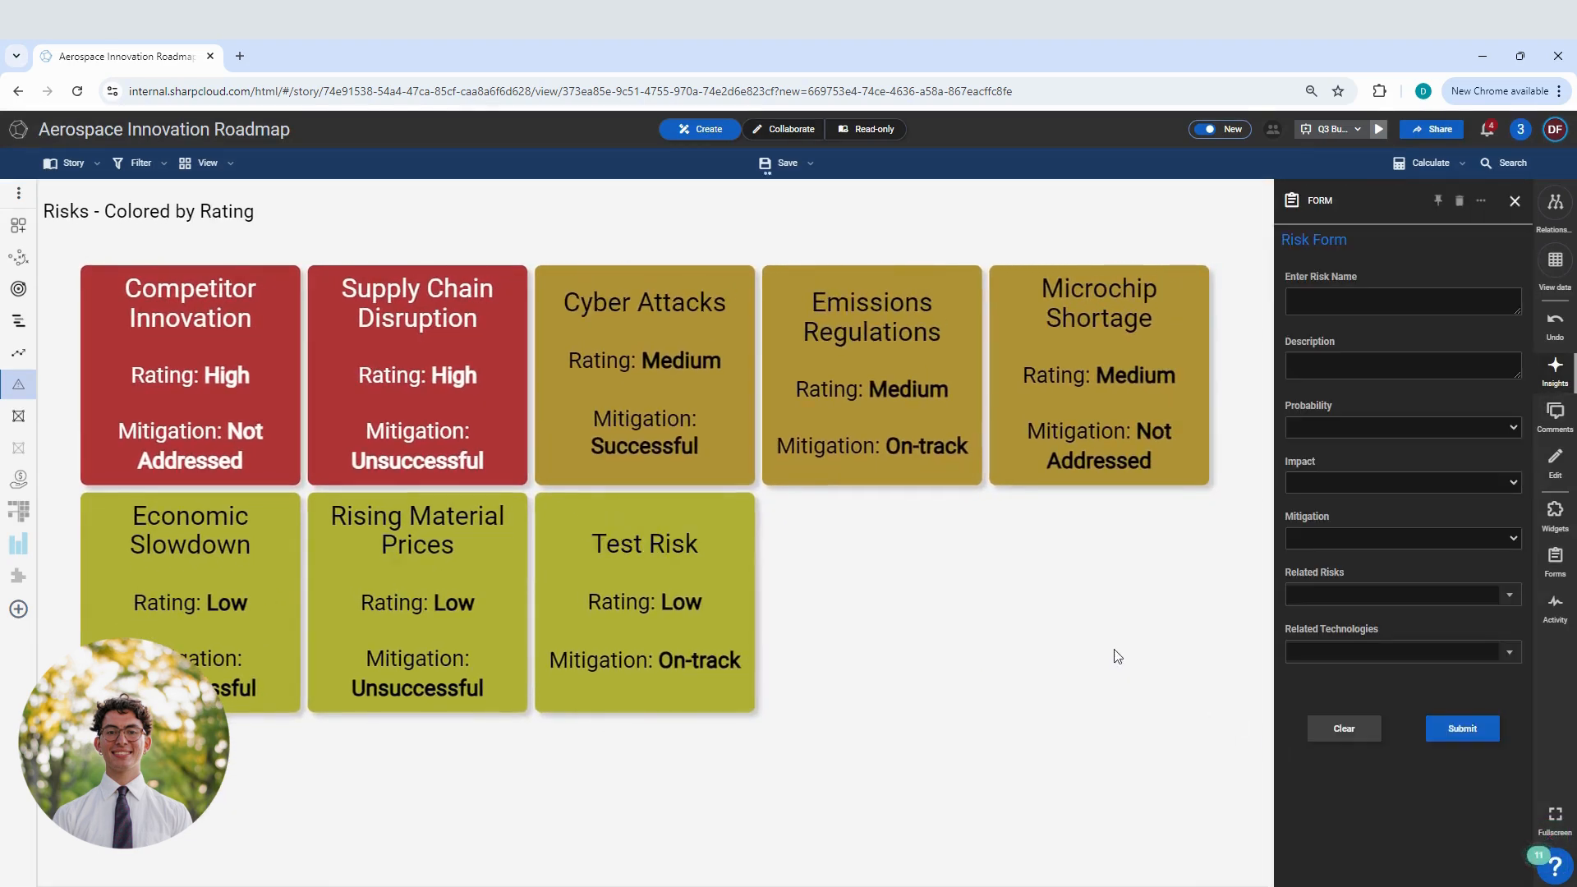
{"action": "left_click", "coordinate": [793, 134]}
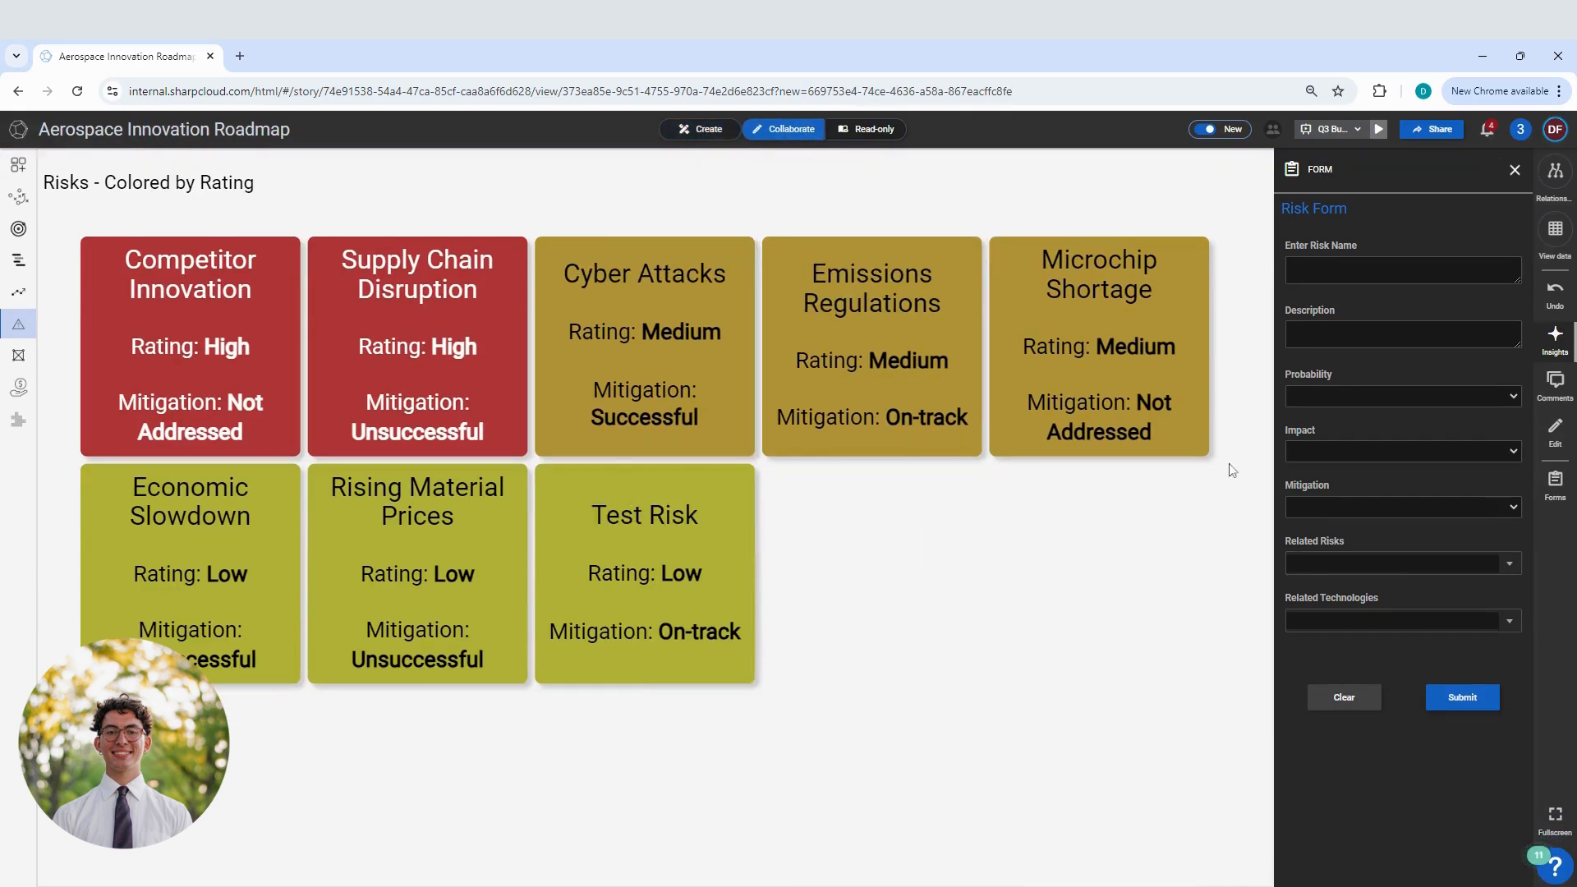
Fill in the form with name Risk 1, description Information, Medium probability, Medium impact and Unsuccessful mitigation
{"action": "left_click", "coordinate": [1364, 271]}
{"action": "type", "text": "Risk 1"}
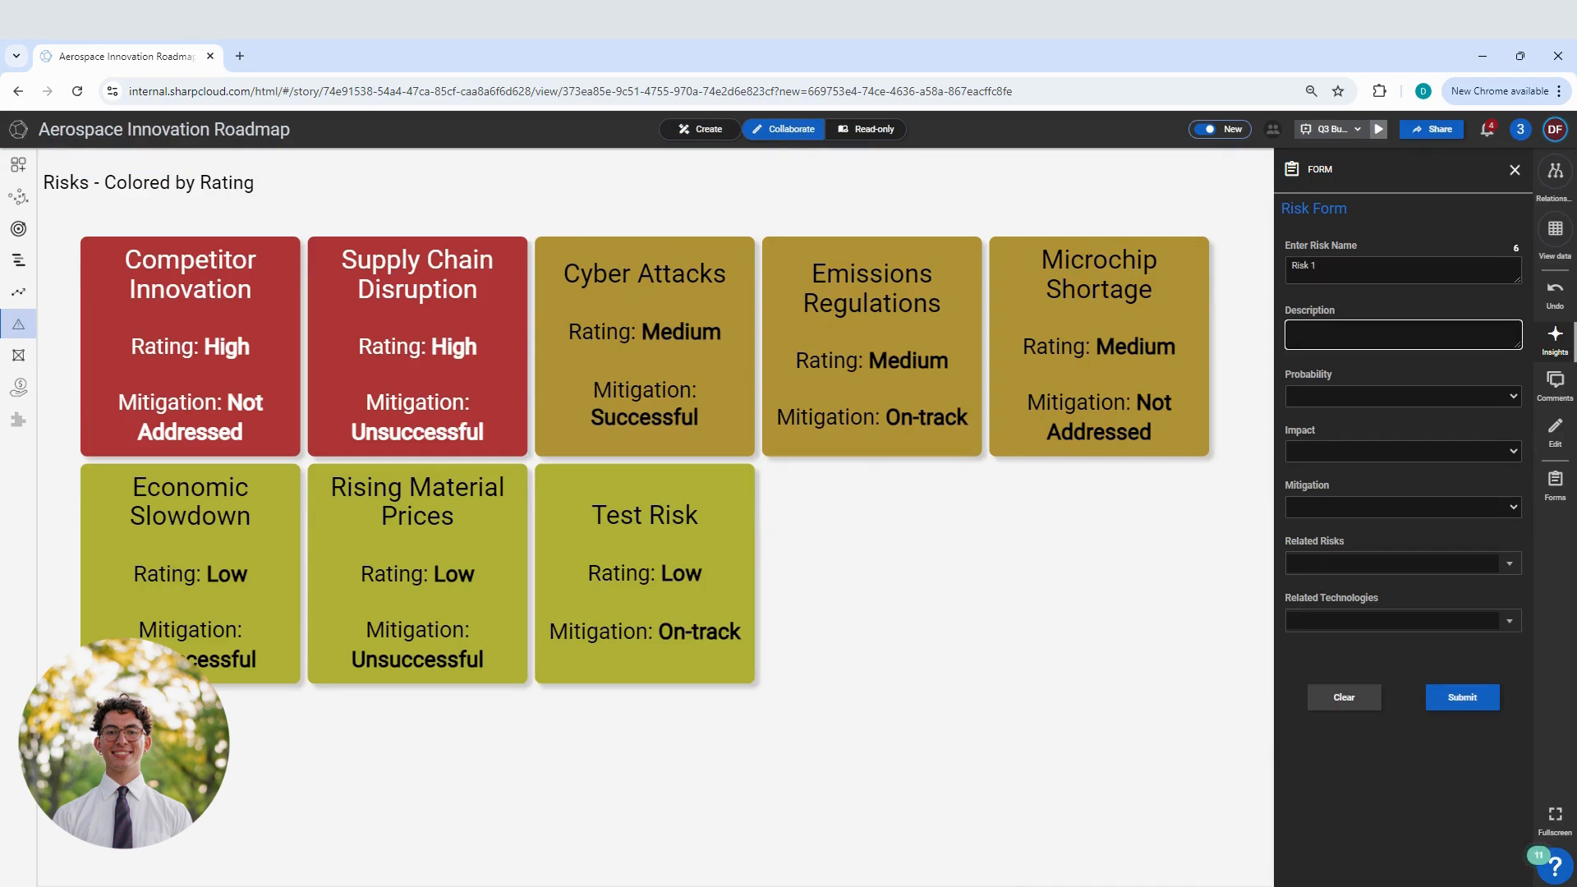
{"action": "type", "text": "rmation"}
{"action": "left_click", "coordinate": [1323, 398]}
{"action": "left_click", "coordinate": [1317, 483]}
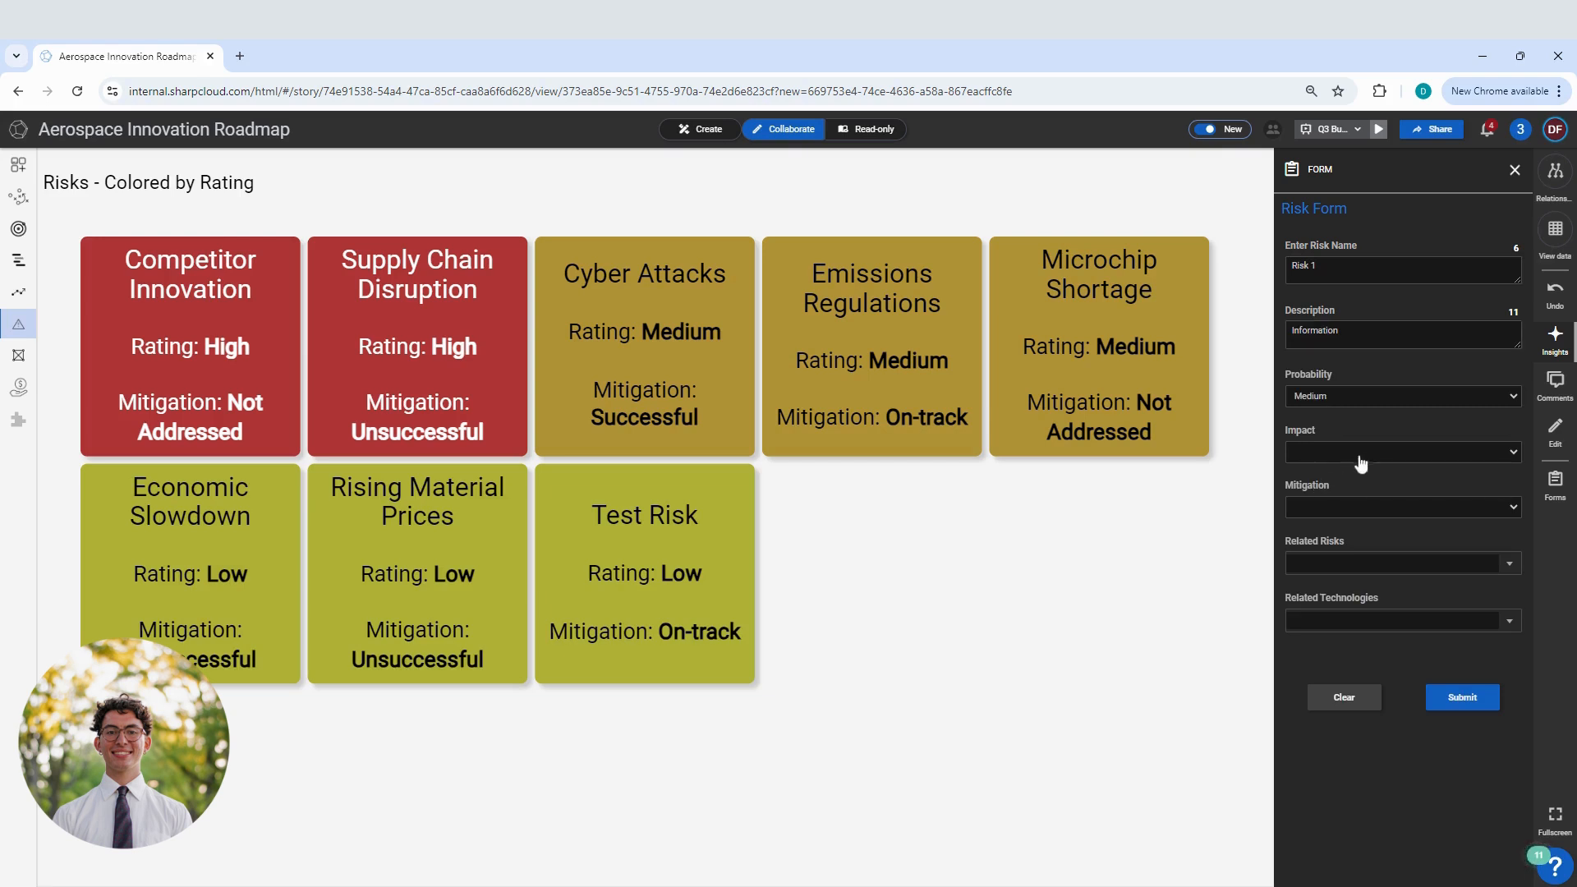
{"action": "left_click", "coordinate": [1353, 475]}
{"action": "left_click", "coordinate": [1350, 528]}
Relate Risk 1 to Rising Material Prices and to the Advanced Alloys and Counter-Rotating Open Rotor technologies, and submit the form
{"action": "left_click", "coordinate": [1380, 564]}
{"action": "left_click", "coordinate": [1341, 690]}
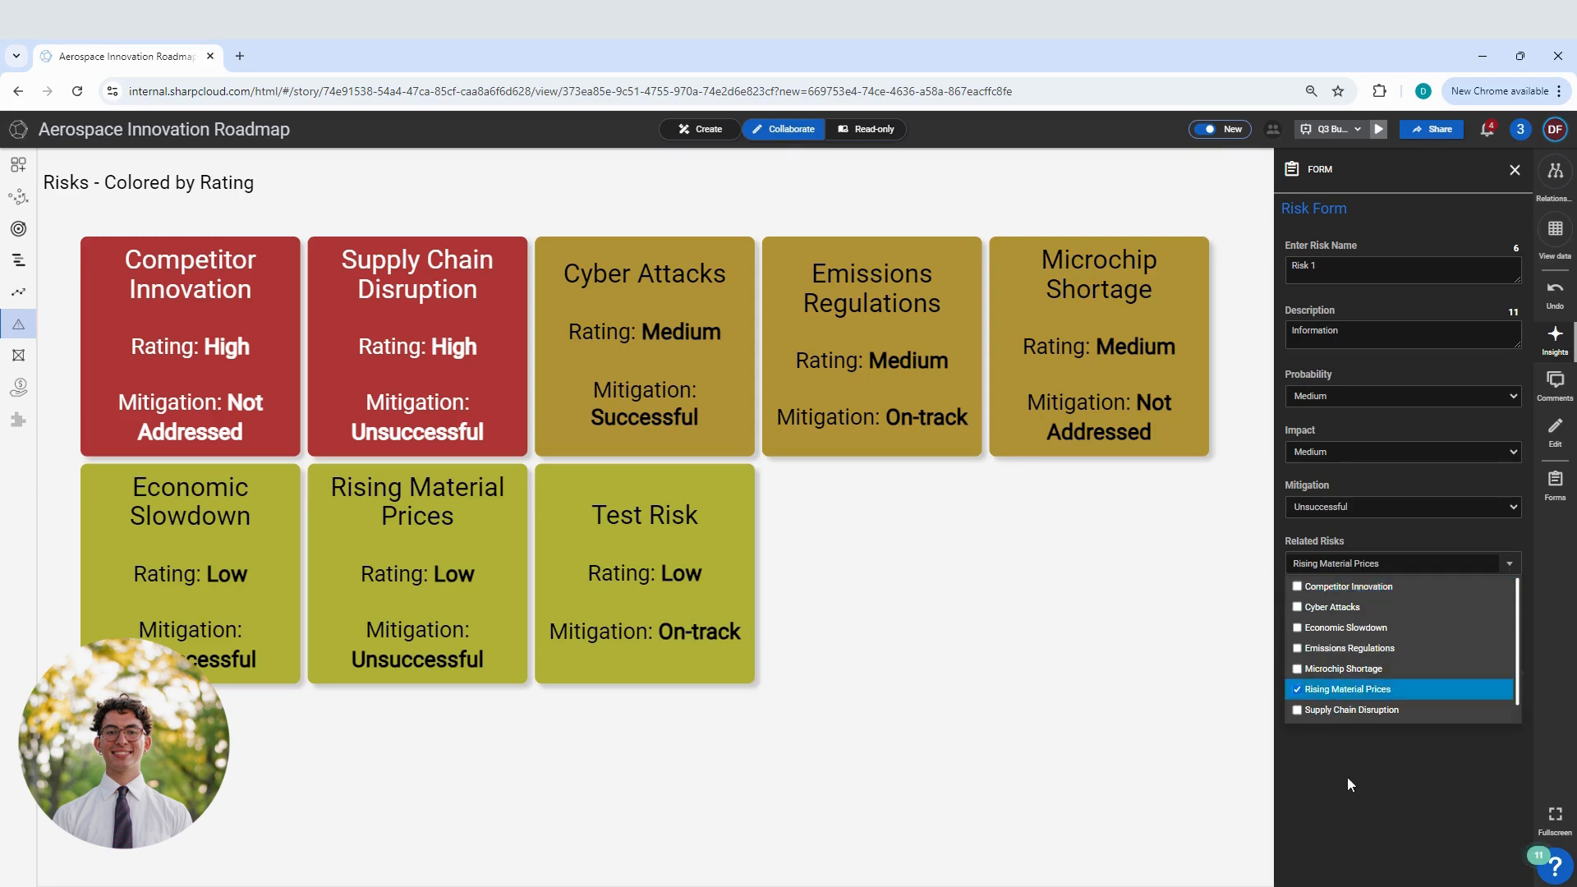
{"action": "left_click", "coordinate": [1346, 775]}
{"action": "left_click", "coordinate": [1374, 621]}
{"action": "left_click", "coordinate": [1344, 664]}
{"action": "left_click", "coordinate": [1381, 767]}
{"action": "left_click", "coordinate": [1412, 808]}
{"action": "left_click", "coordinate": [1471, 698]}
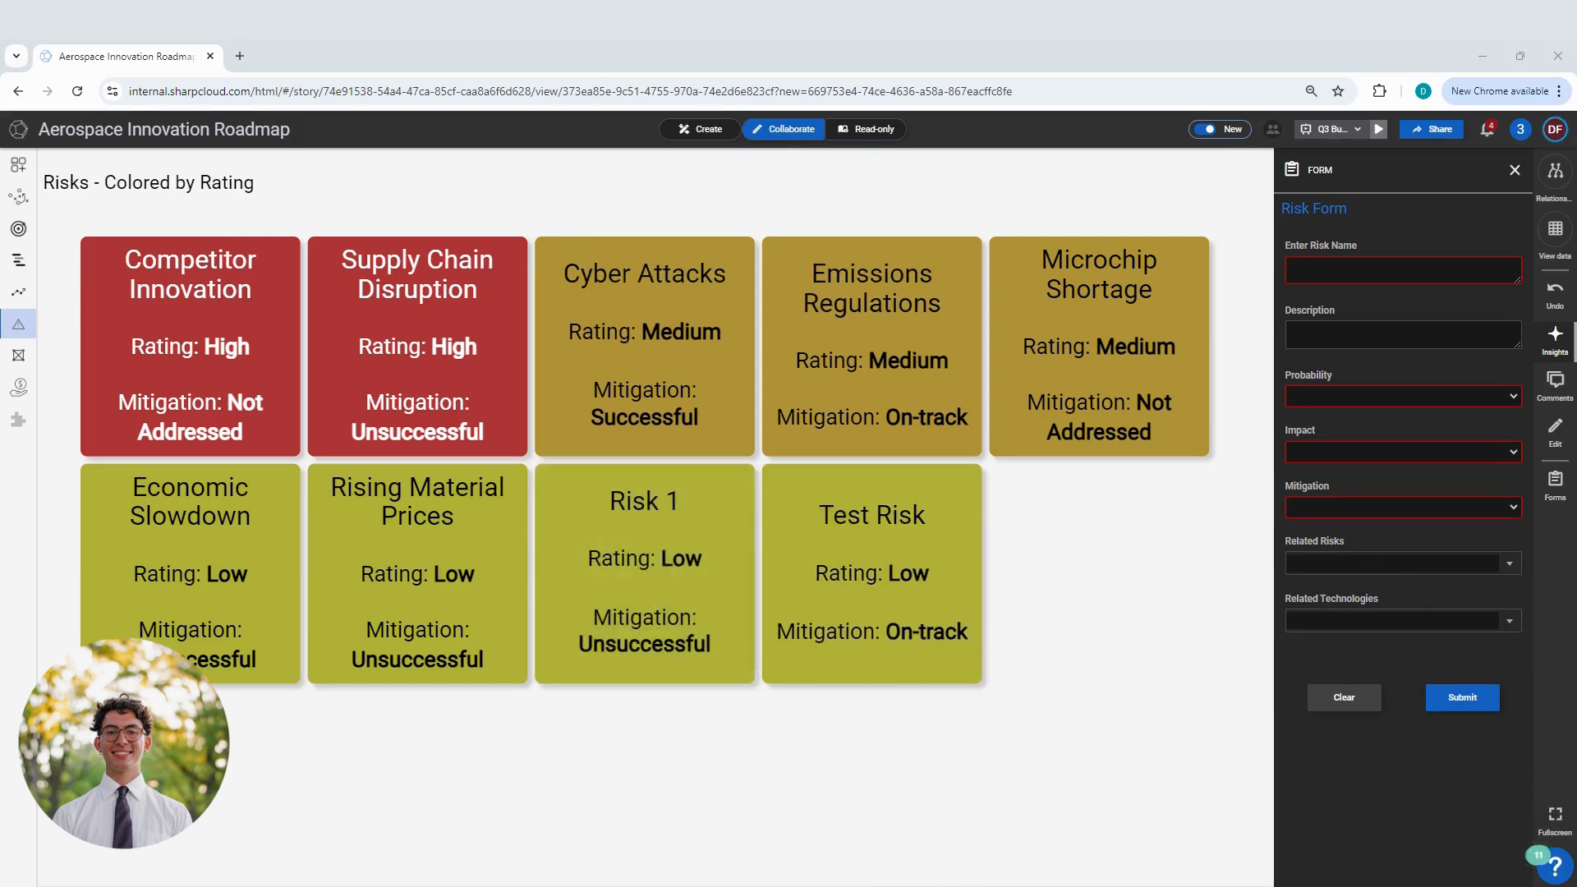
Update Risk 1 through the form with impact and probability both set to Very High
{"action": "left_click", "coordinate": [681, 627]}
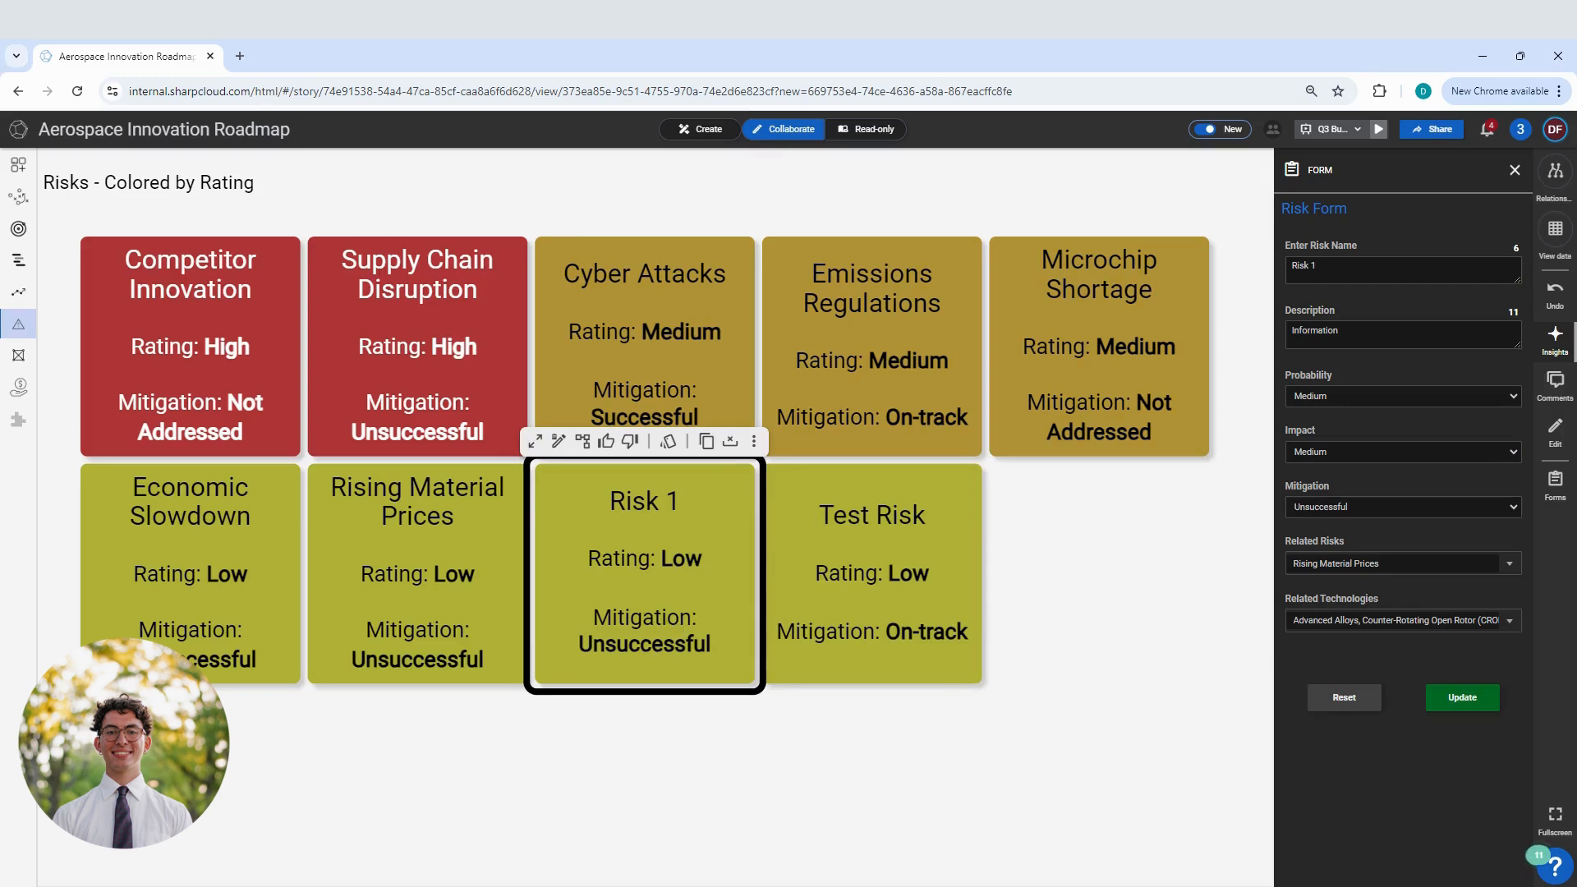
{"action": "left_click", "coordinate": [1401, 451]}
{"action": "left_click", "coordinate": [1372, 465]}
{"action": "left_click", "coordinate": [1334, 396]}
{"action": "left_click", "coordinate": [1333, 513]}
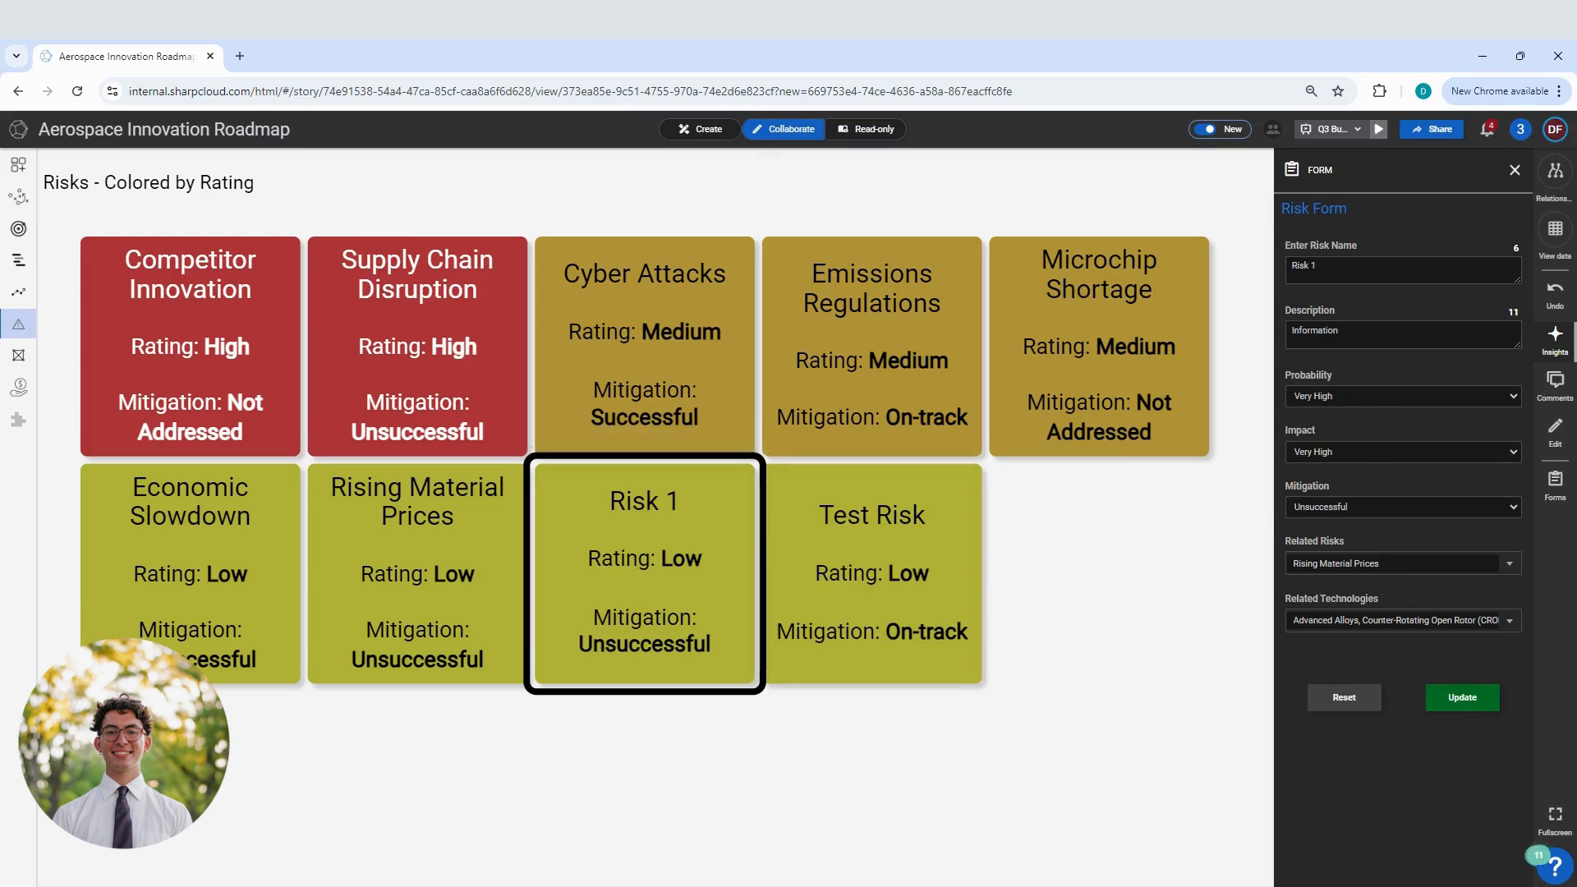
{"action": "left_click", "coordinate": [1473, 708]}
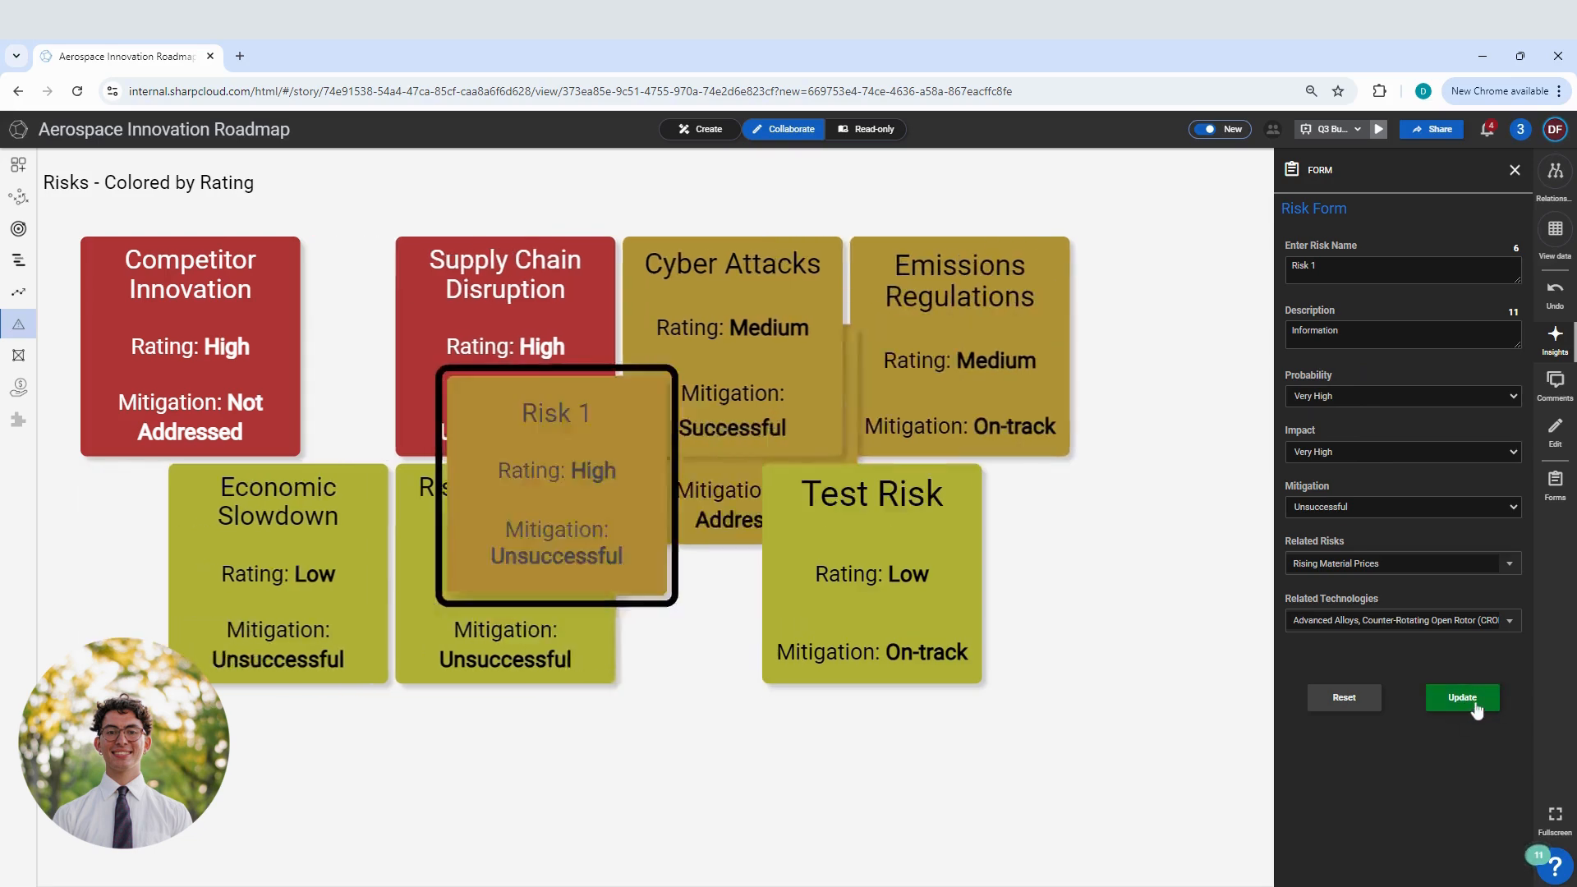